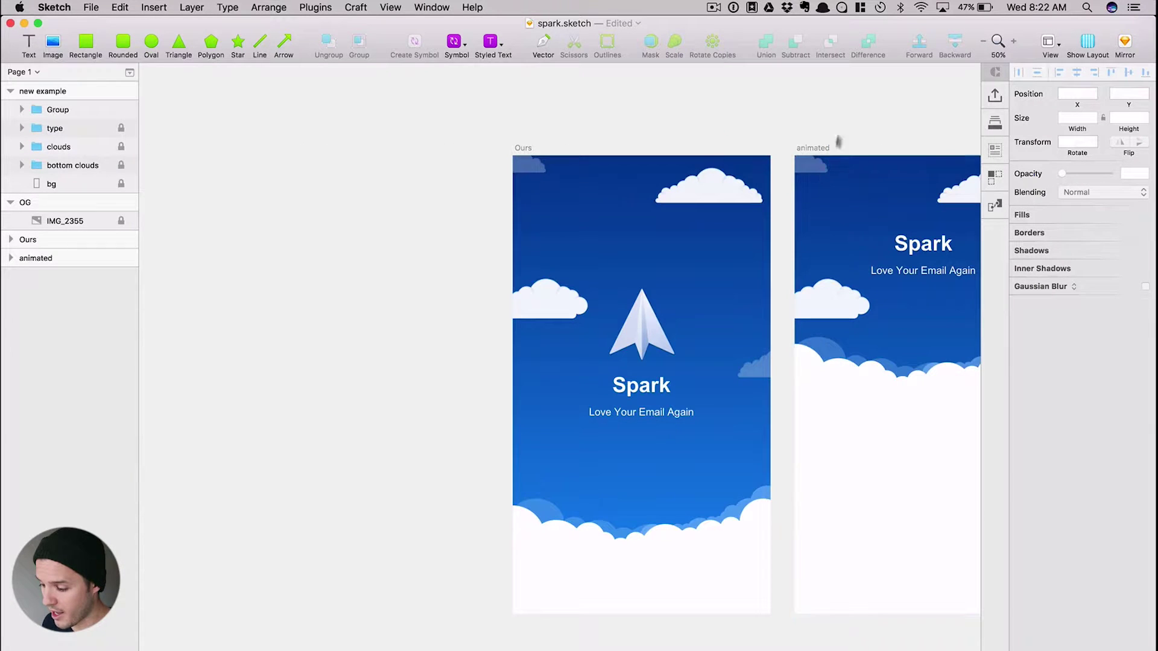
Place the 'animated' artboard left of 'Ours', beside 'new example', with its top aligned
drag(822, 147, 126, 193)
scroll(551, 197, left, 10)
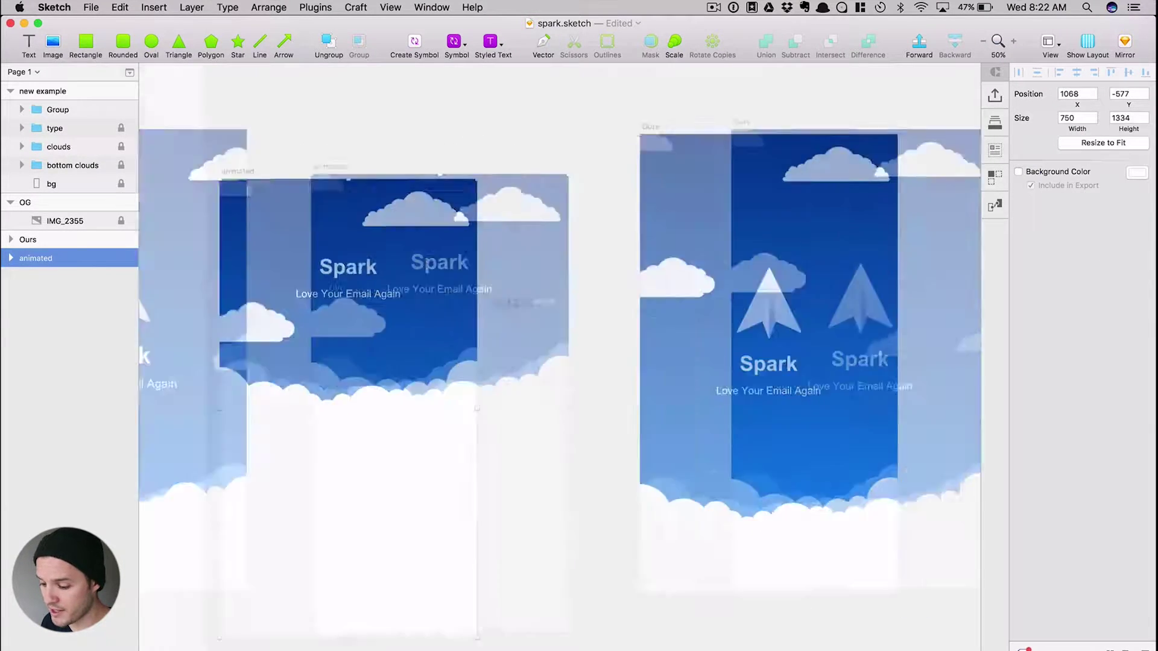
drag(550, 197, 526, 152)
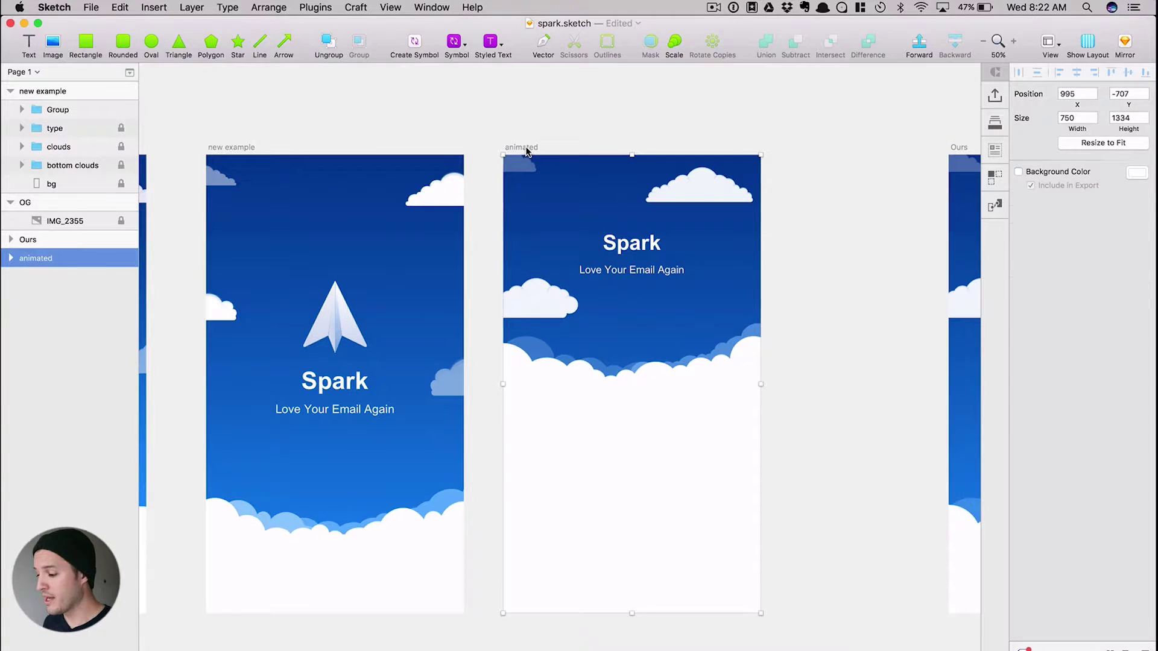
key(Escape)
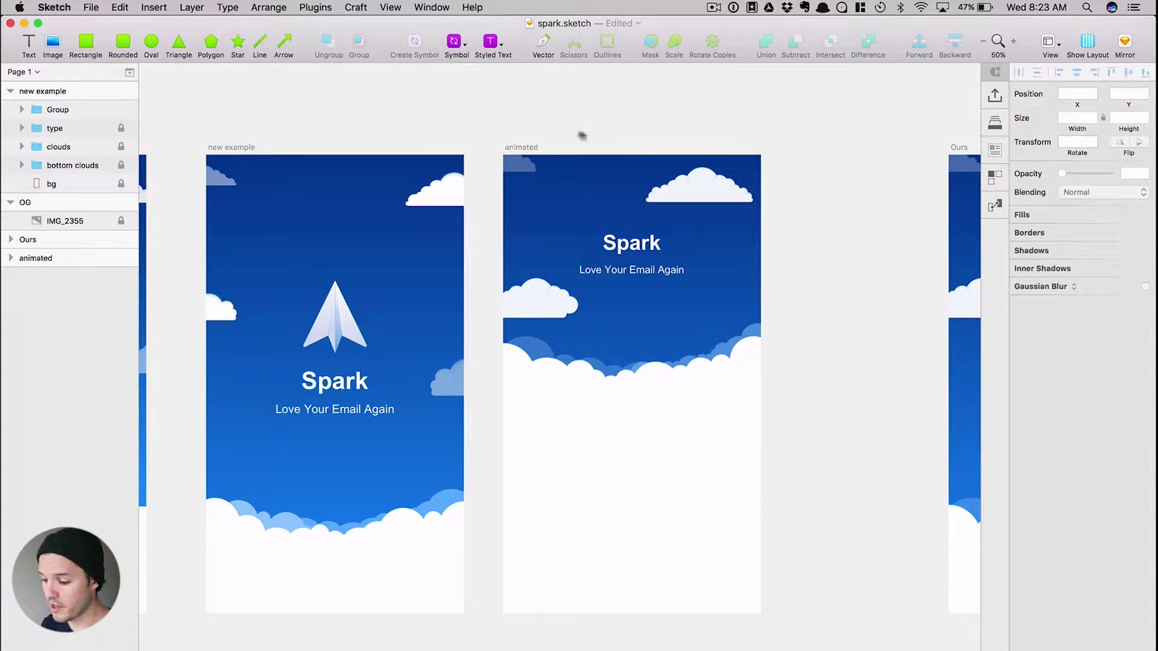
scroll(581, 134, left, 4)
drag(591, 125, 567, 123)
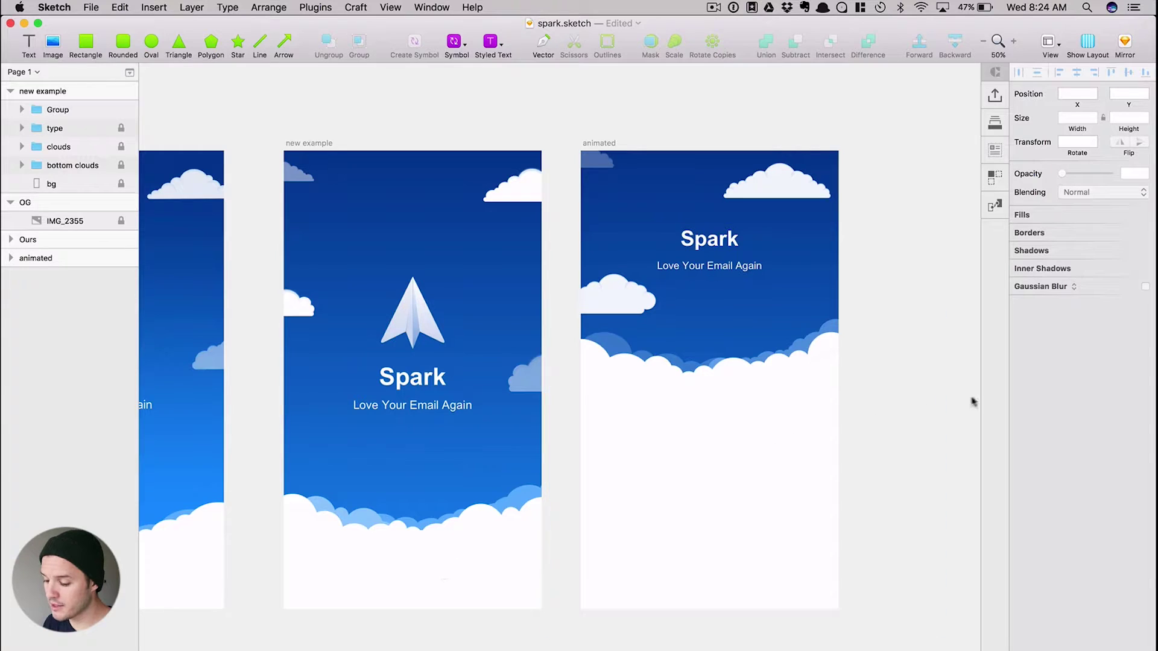
Compare the bottom and top cloud layers on the Ours and animated screens
scroll(909, 412, right, 8)
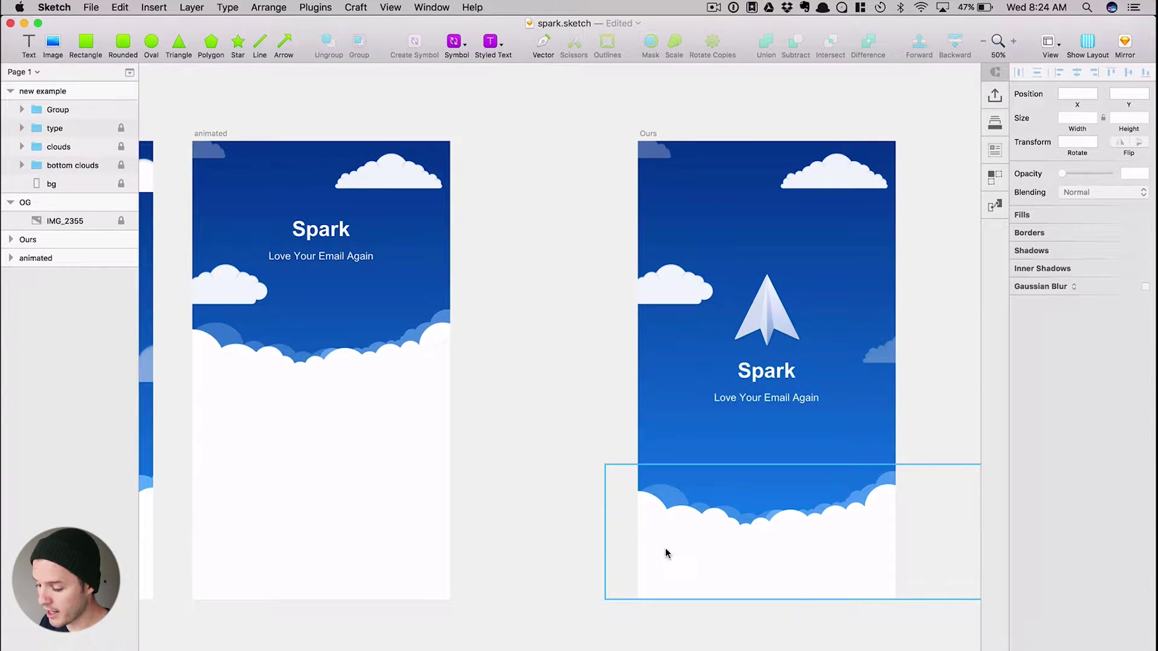
click(665, 548)
scroll(664, 207, left, 6)
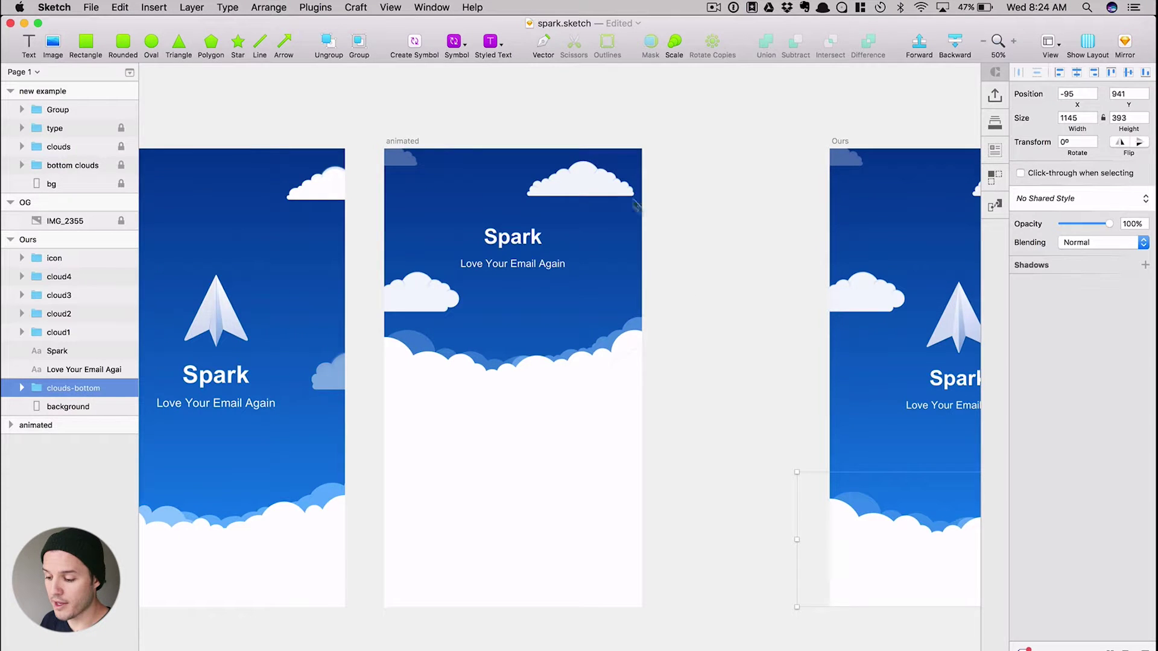
click(539, 171)
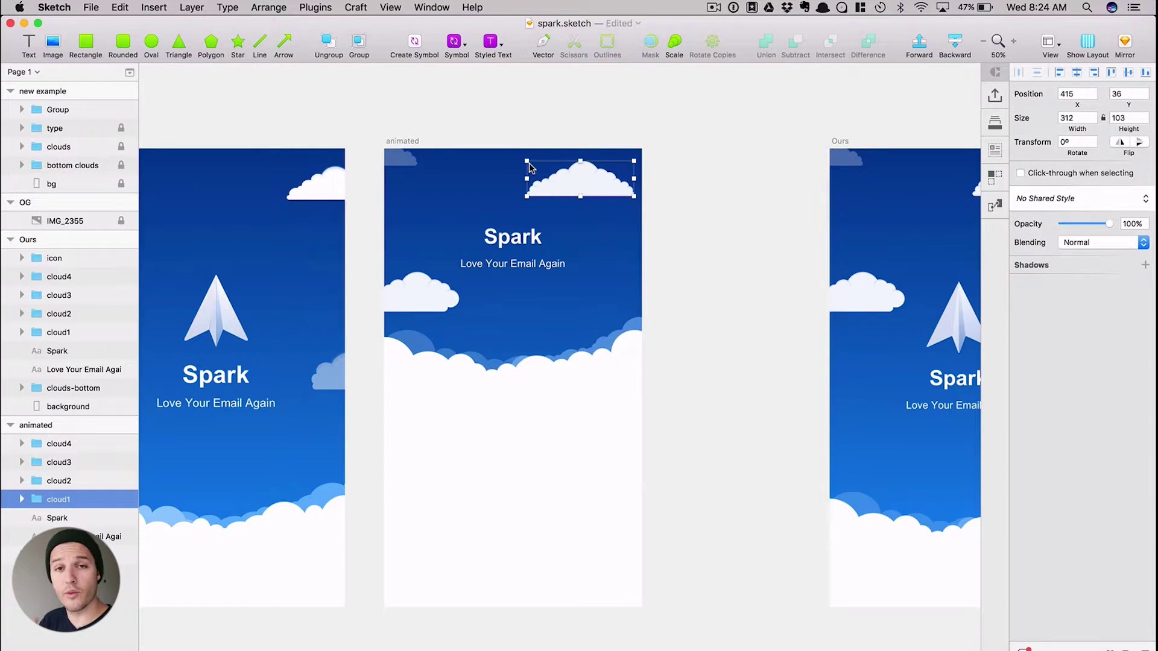
click(400, 104)
scroll(533, 109, left, 5)
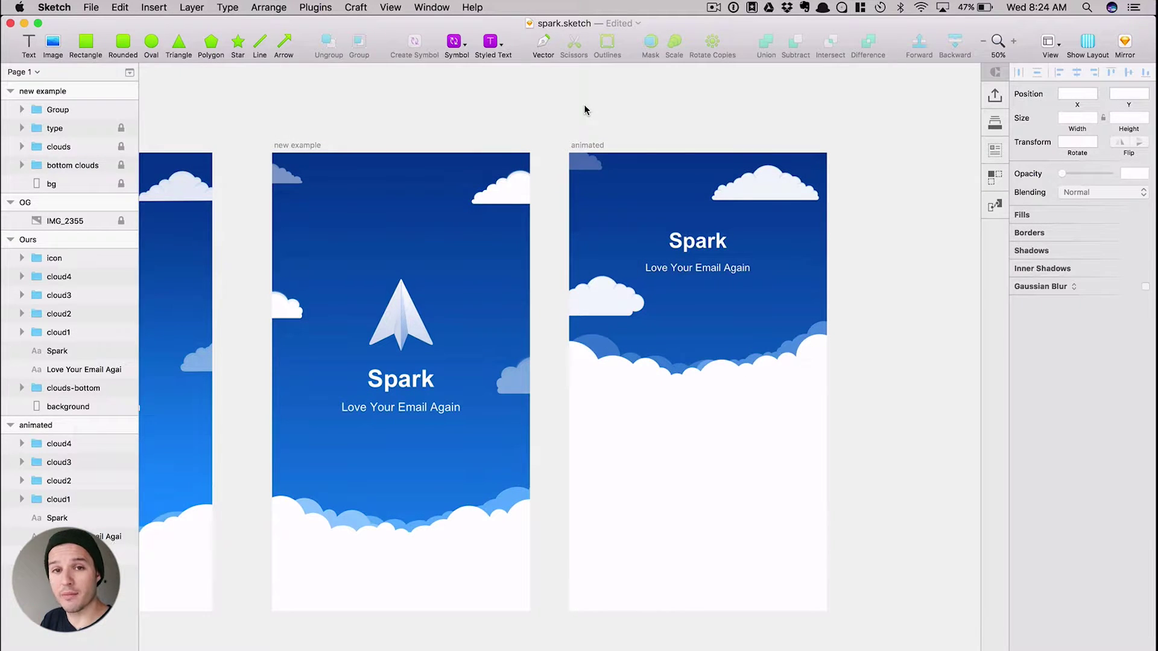
click(779, 173)
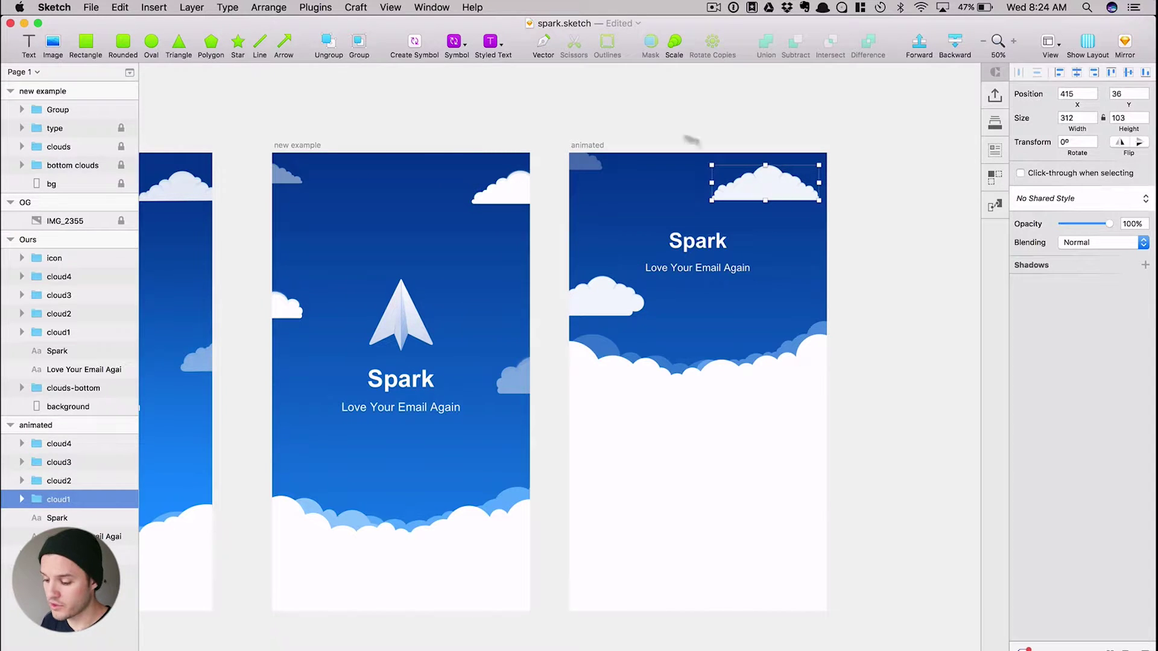
Move the animated artboard right beside Ours and compare their matching clouds and clouds-bottom groups
drag(663, 127, 272, 129)
click(205, 145)
drag(205, 145, 577, 125)
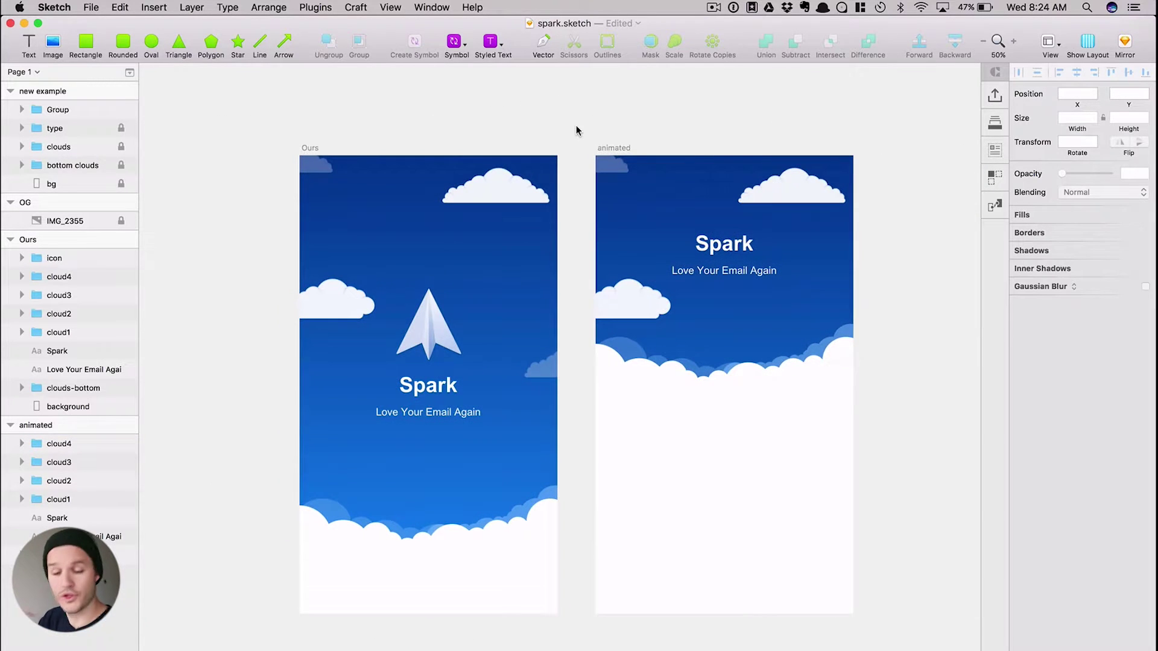
click(492, 188)
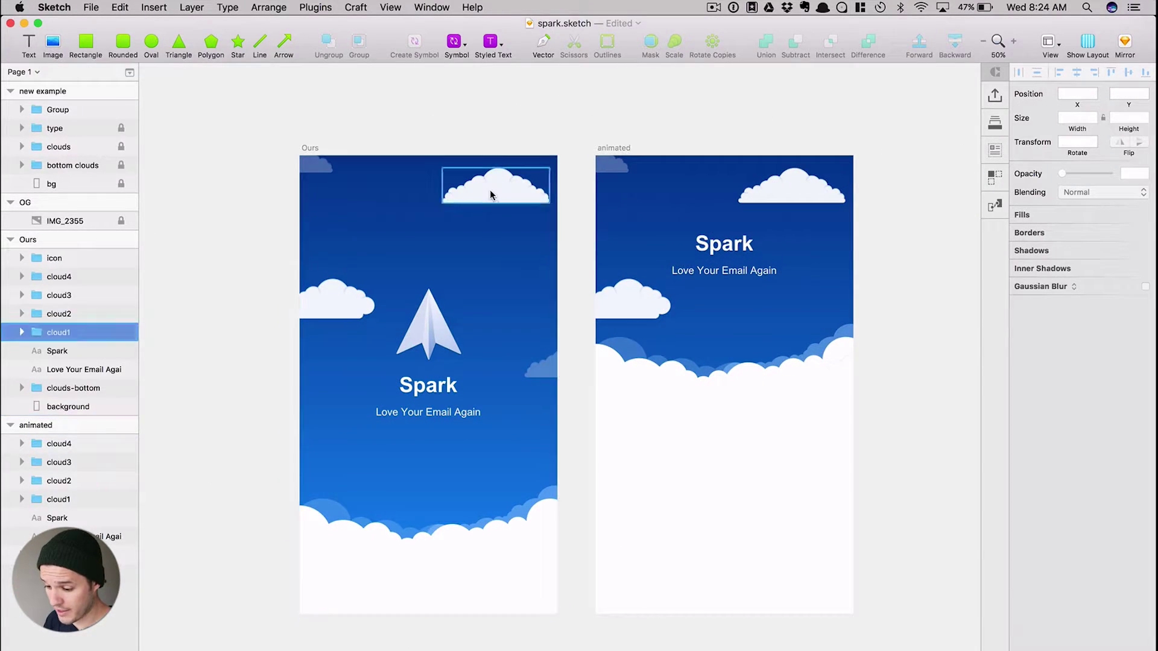
click(794, 182)
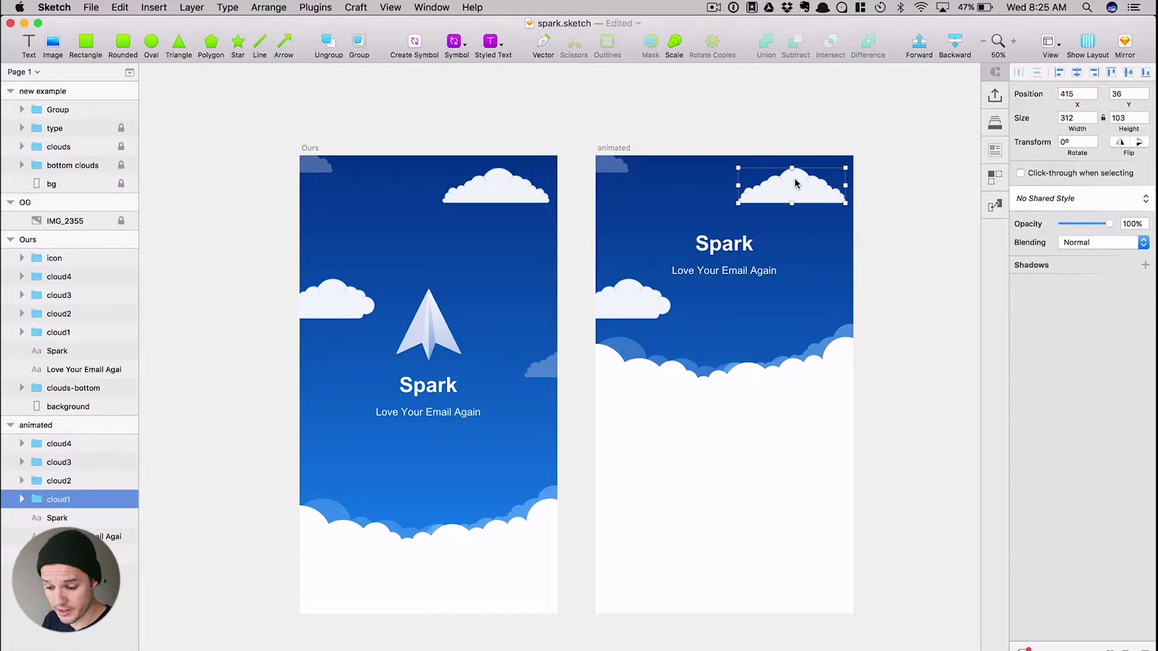
click(733, 420)
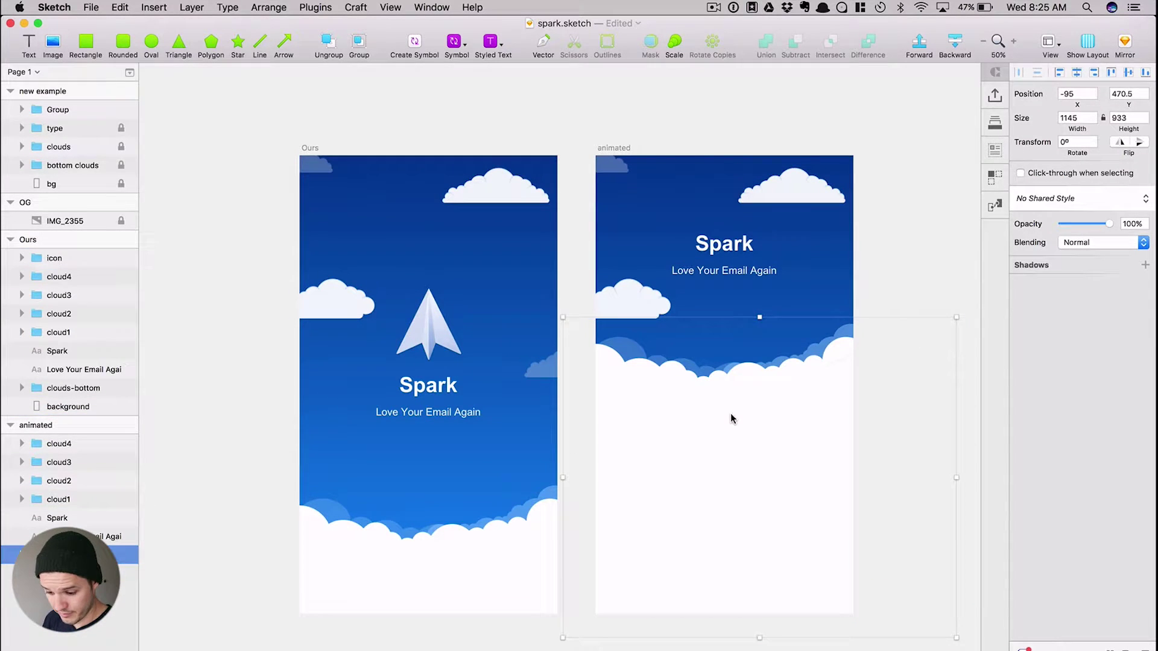
click(435, 590)
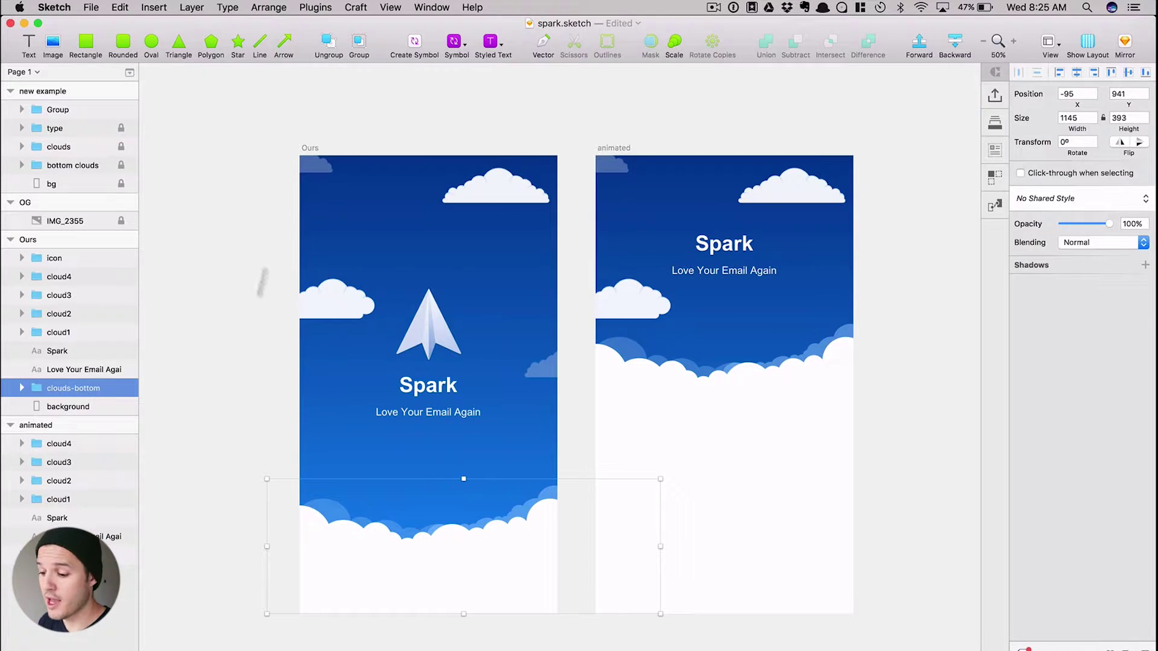
Check the Plugins menu without running anything, then switch to a new Chrome tab
click(315, 7)
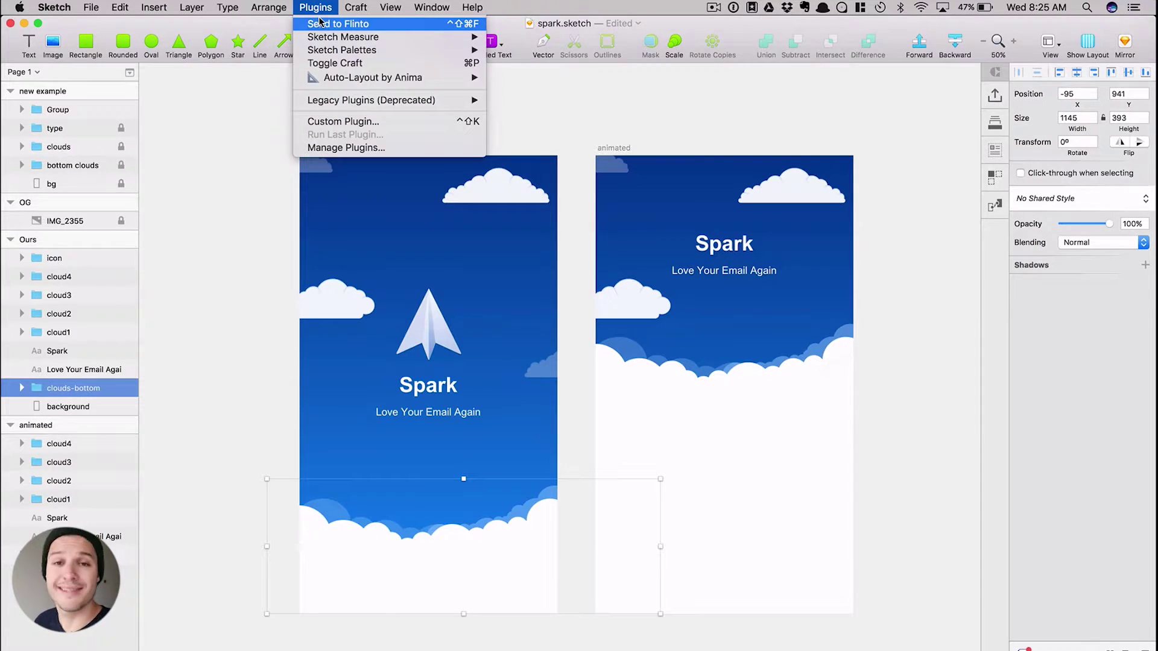
click(227, 207)
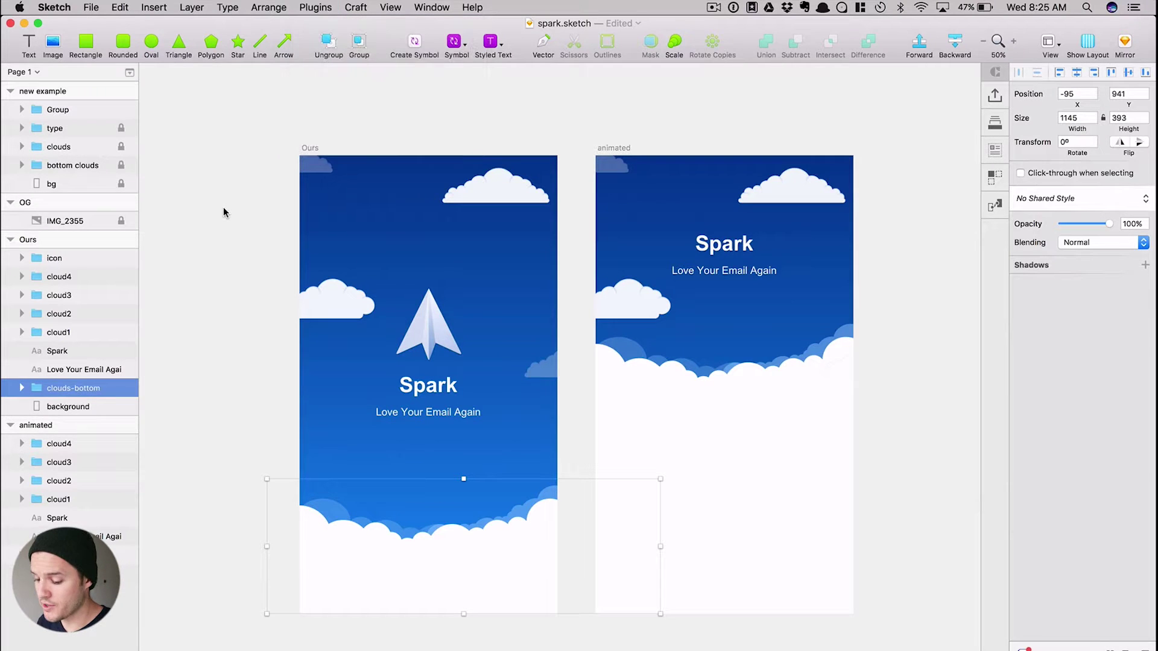
key(super+Tab)
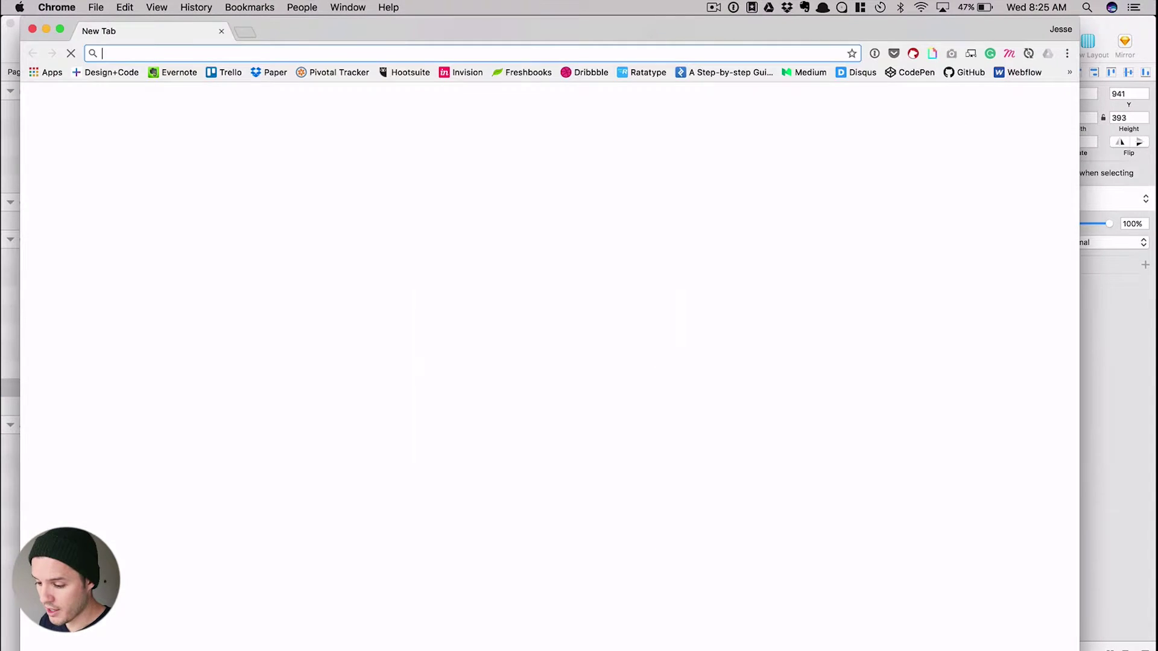
Search 'flinto for mac' and open the Flinto for Mac page at flinto.com/mac
text(flinto for mac)
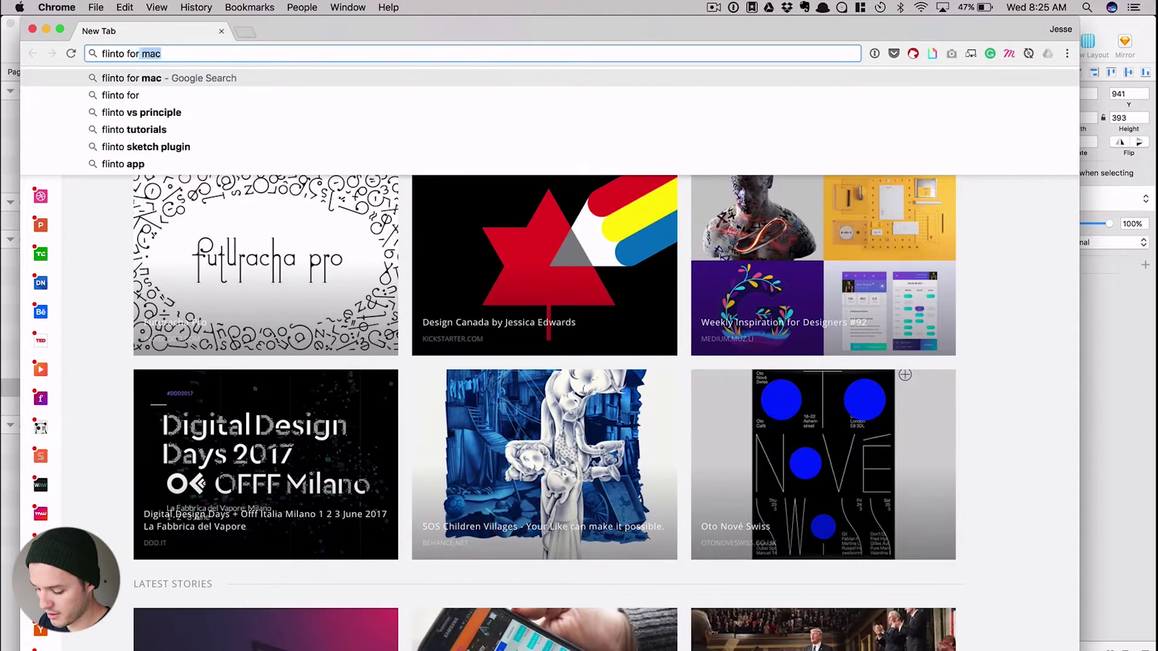
key(Return)
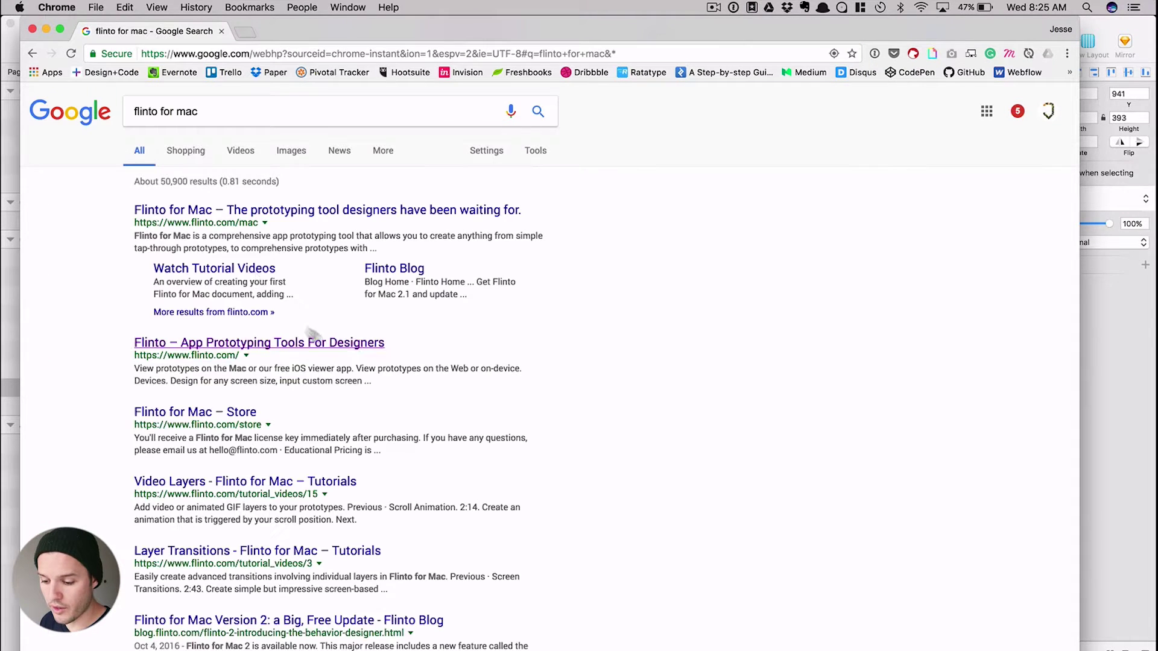
click(202, 211)
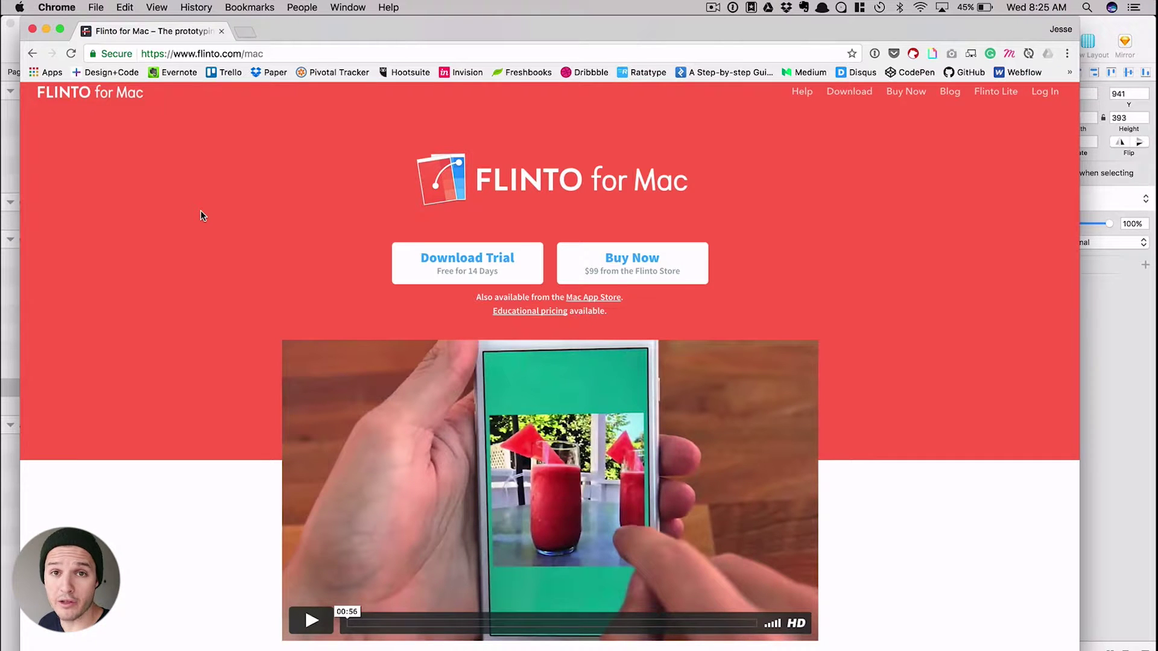
scroll(209, 434, down, 10)
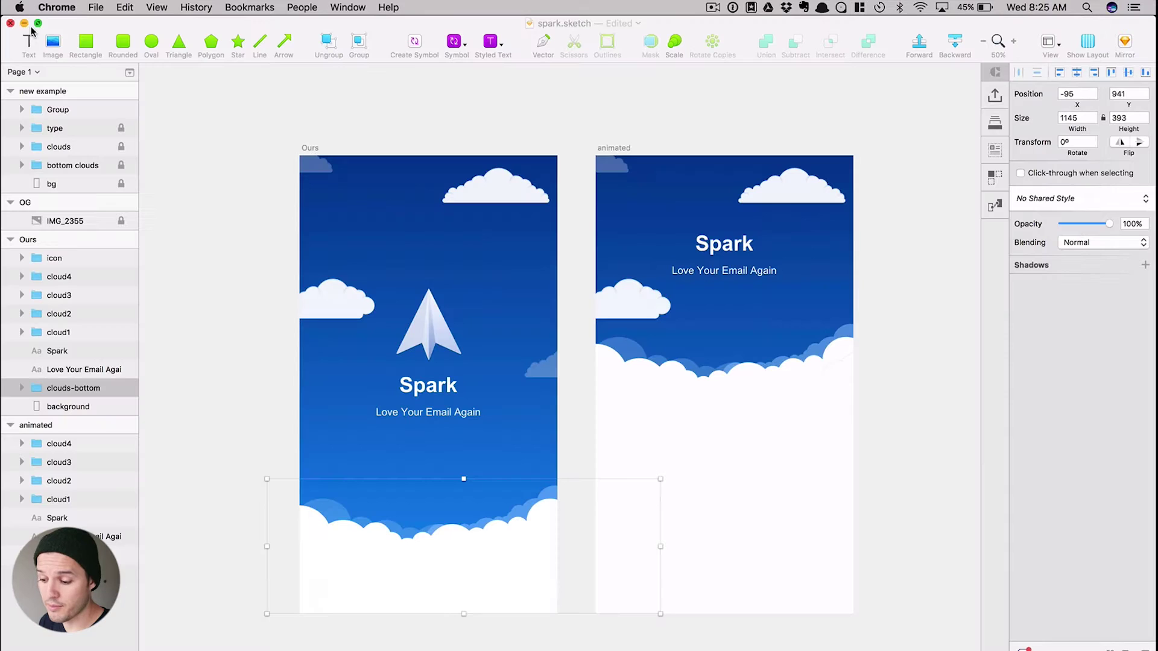
Send the Ours and animated artboards to Flinto with Plugins > Send to Flinto, allowing Flinto to open
click(255, 110)
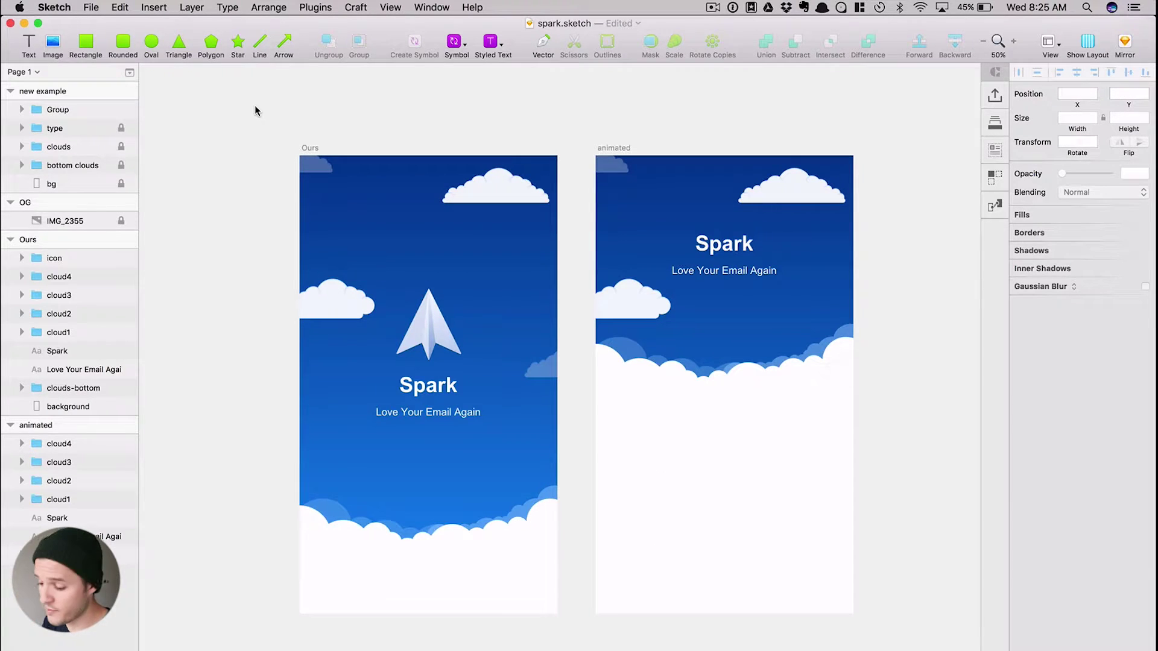
click(307, 149)
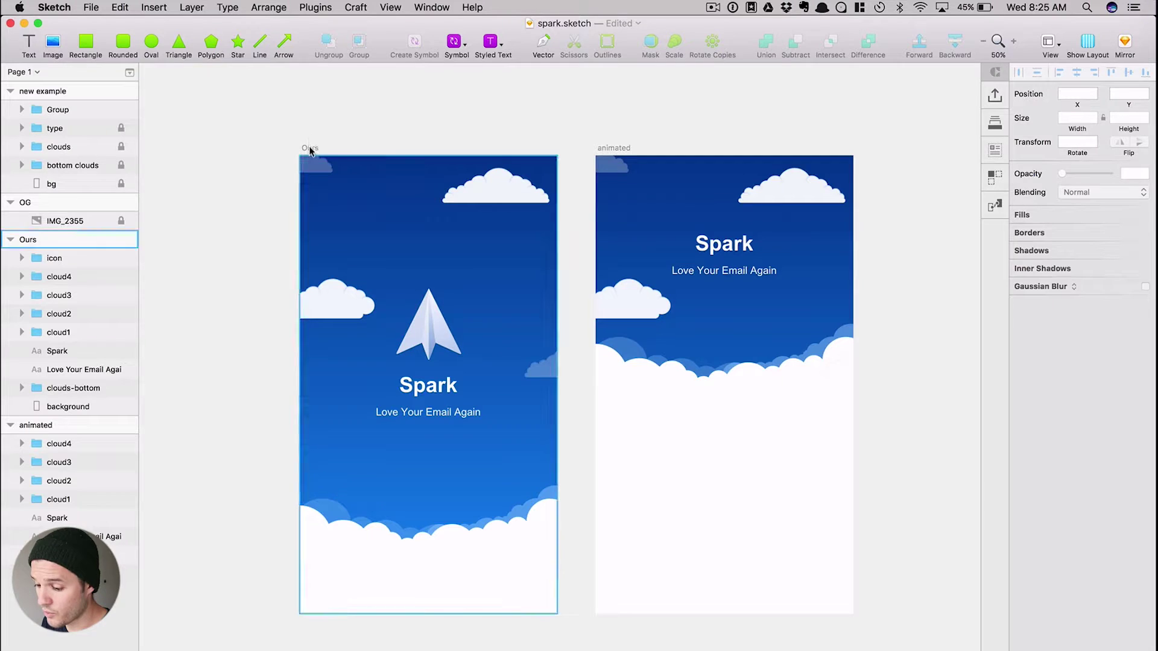
shift+click(600, 149)
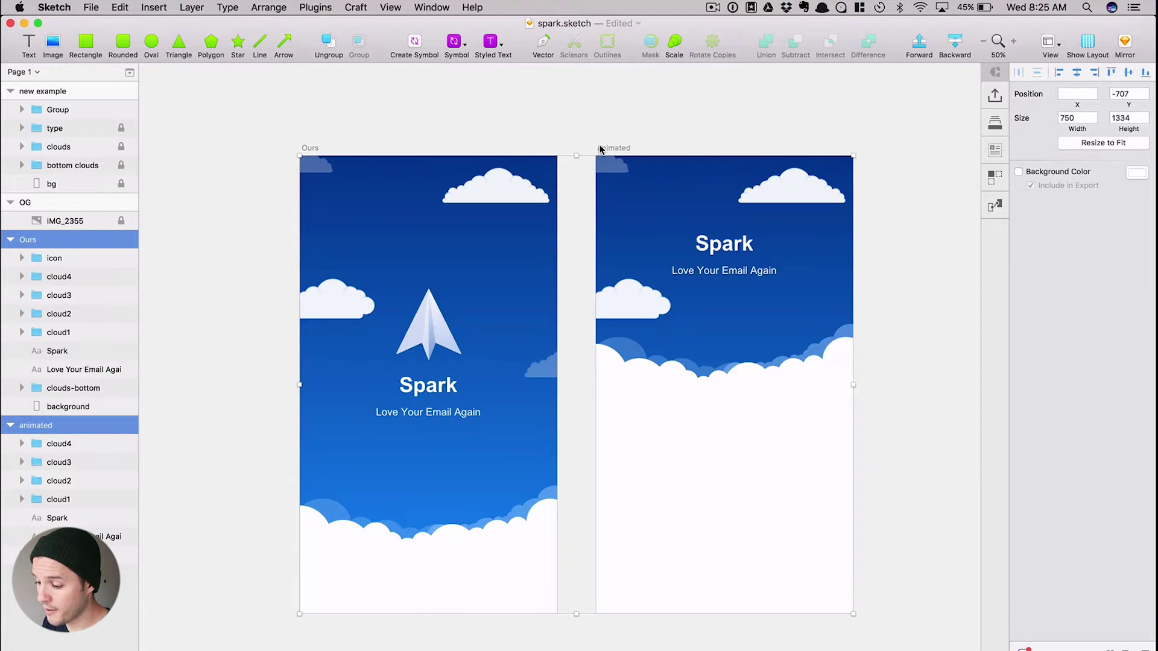
click(326, 5)
click(328, 24)
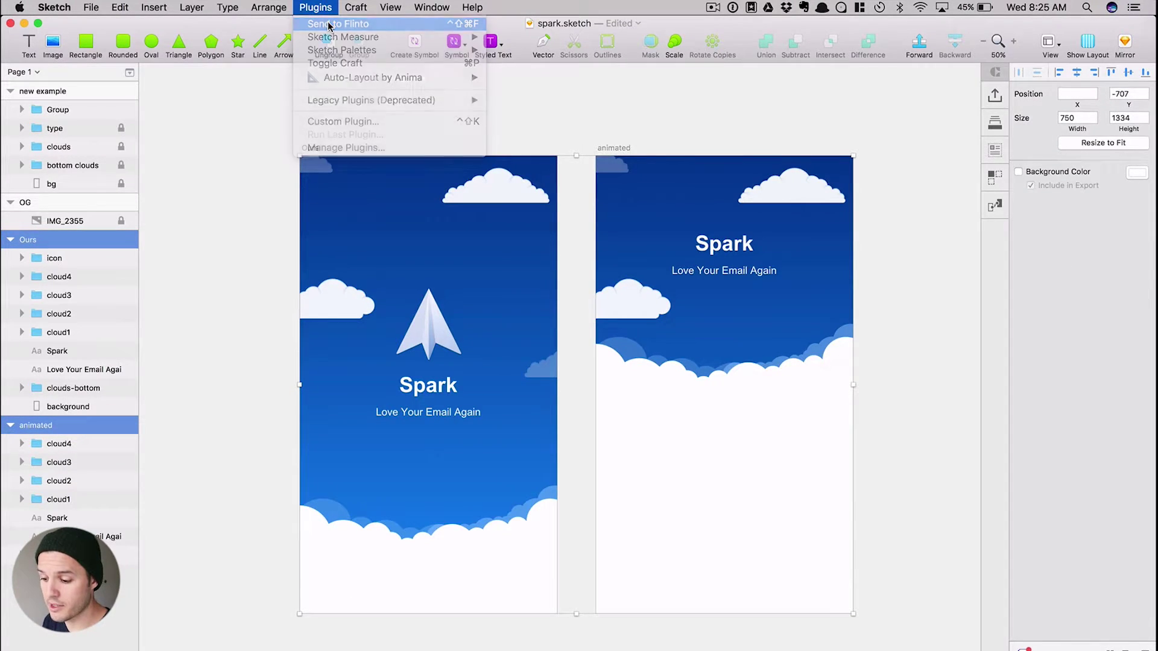
key(Return)
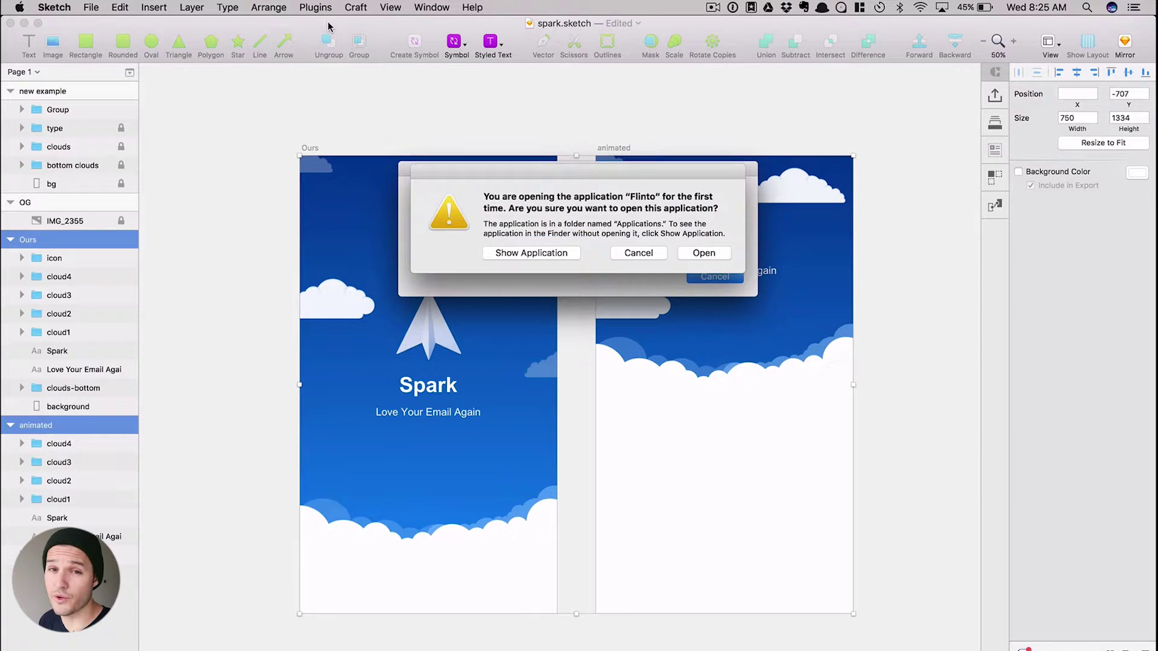
click(693, 253)
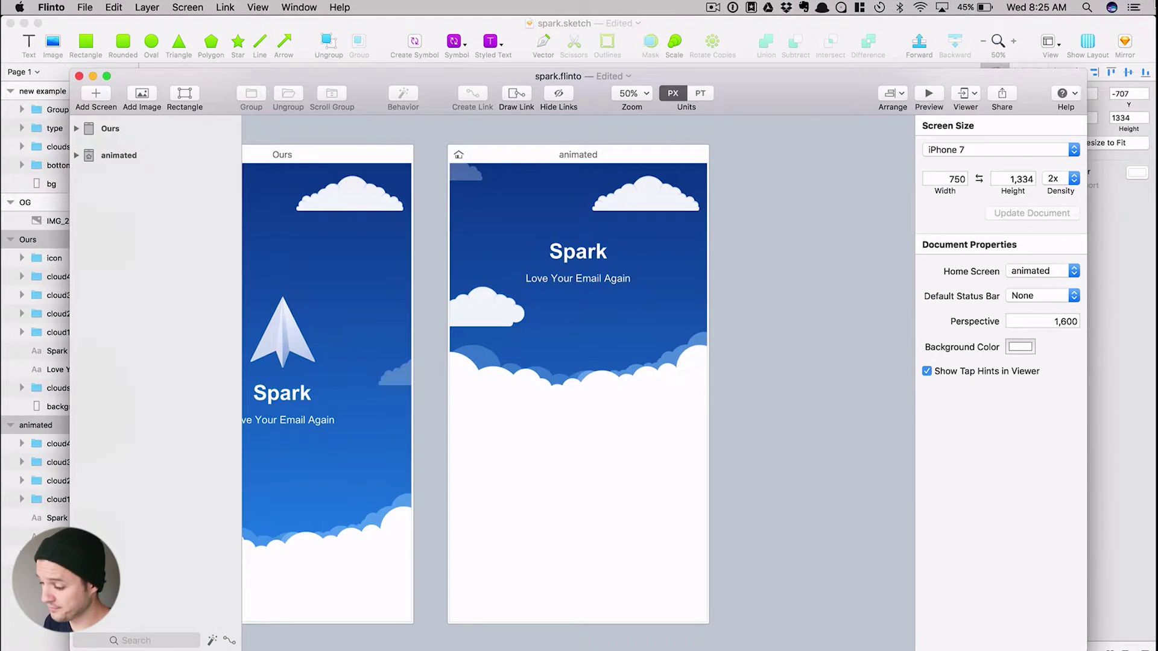
Move Flinto to its own desktop, enlarge its window, and scroll until both screens show
key(ctrl+Up)
drag(878, 349, 481, 35)
click(533, 79)
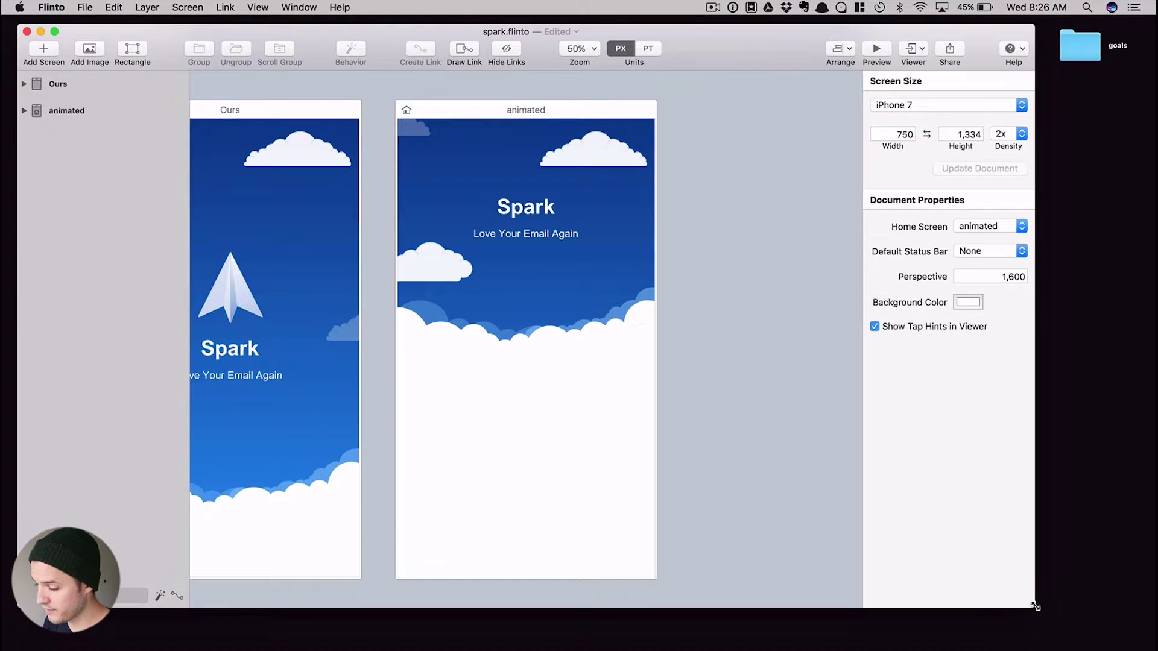
drag(1035, 605, 1148, 650)
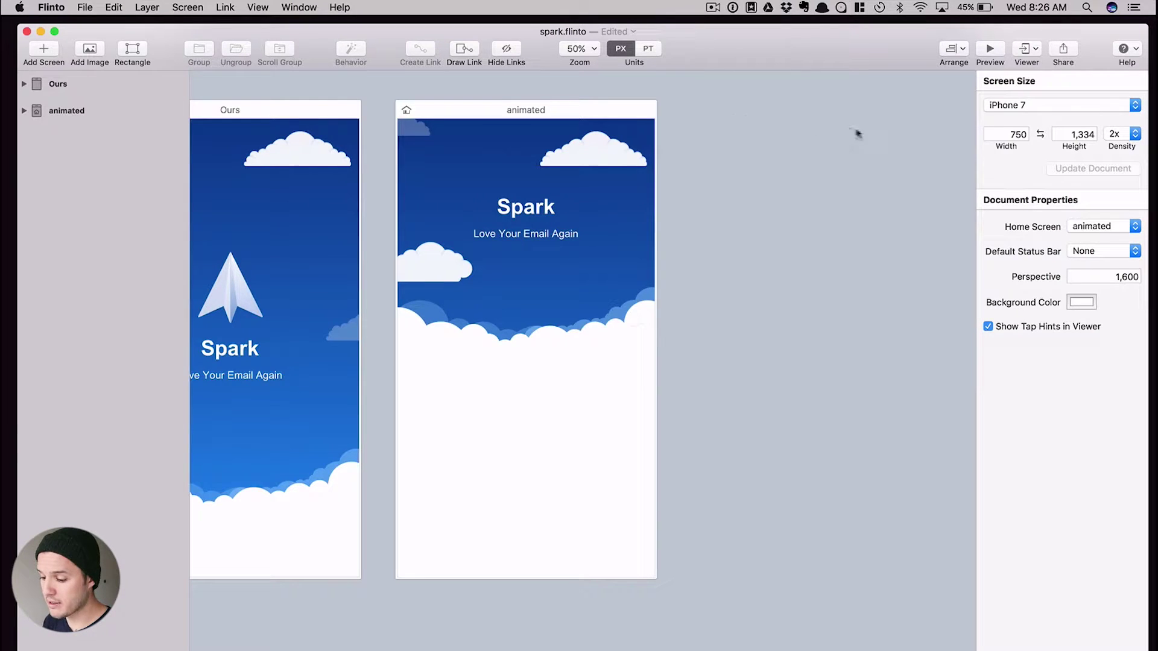
scroll(832, 159, left, 5)
scroll(675, 90, left, 2)
scroll(676, 91, up, 1)
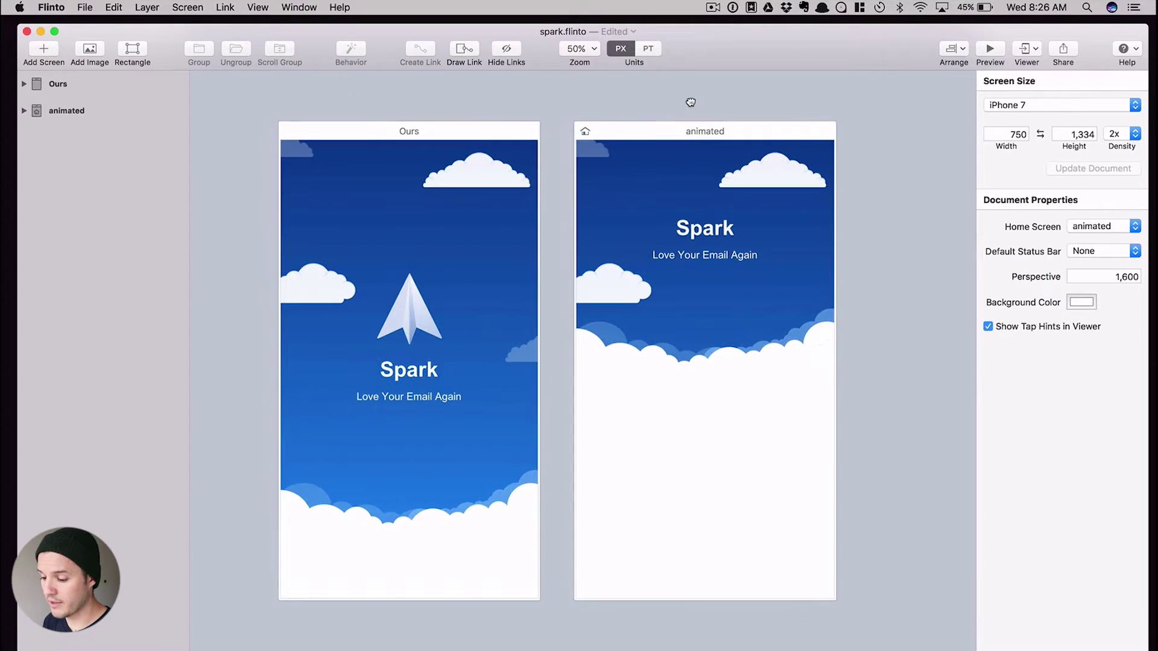
Set the Ours screen as the Home Screen
click(513, 127)
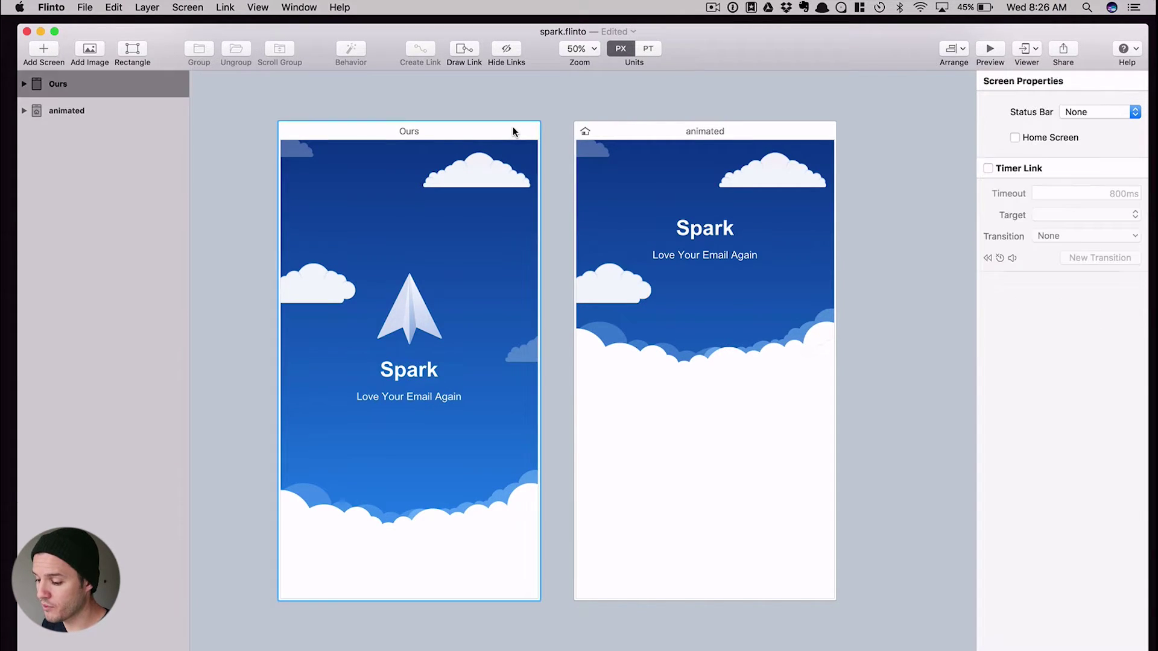
click(1015, 138)
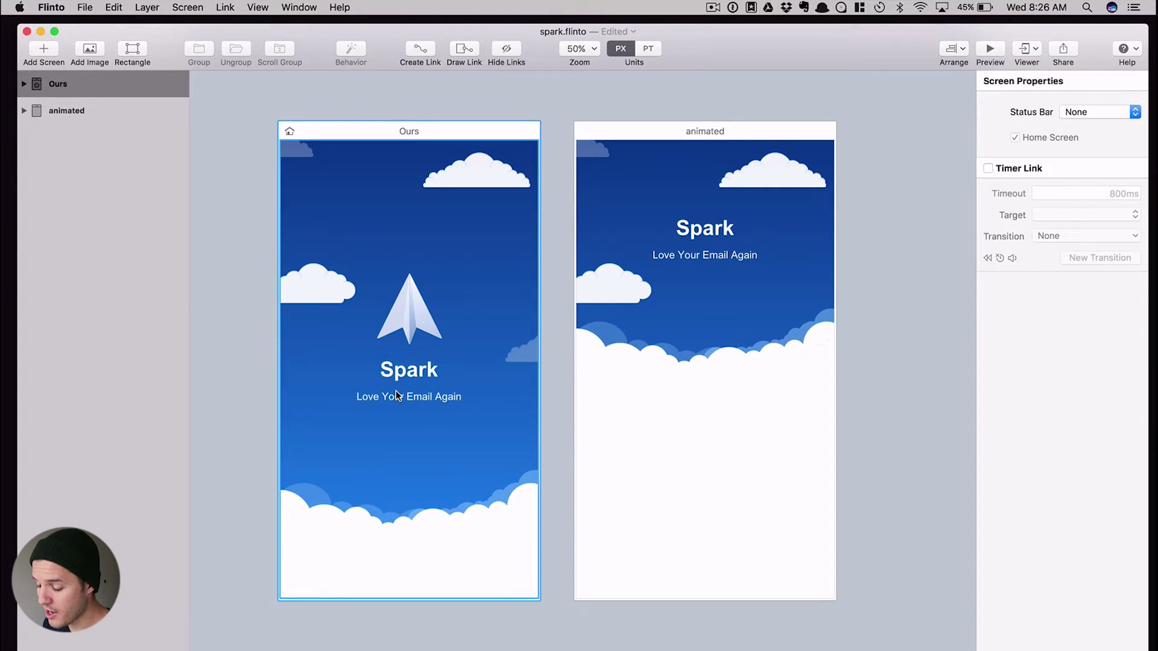
click(417, 321)
Link a tap on the Ours background layer to the animated screen
click(491, 436)
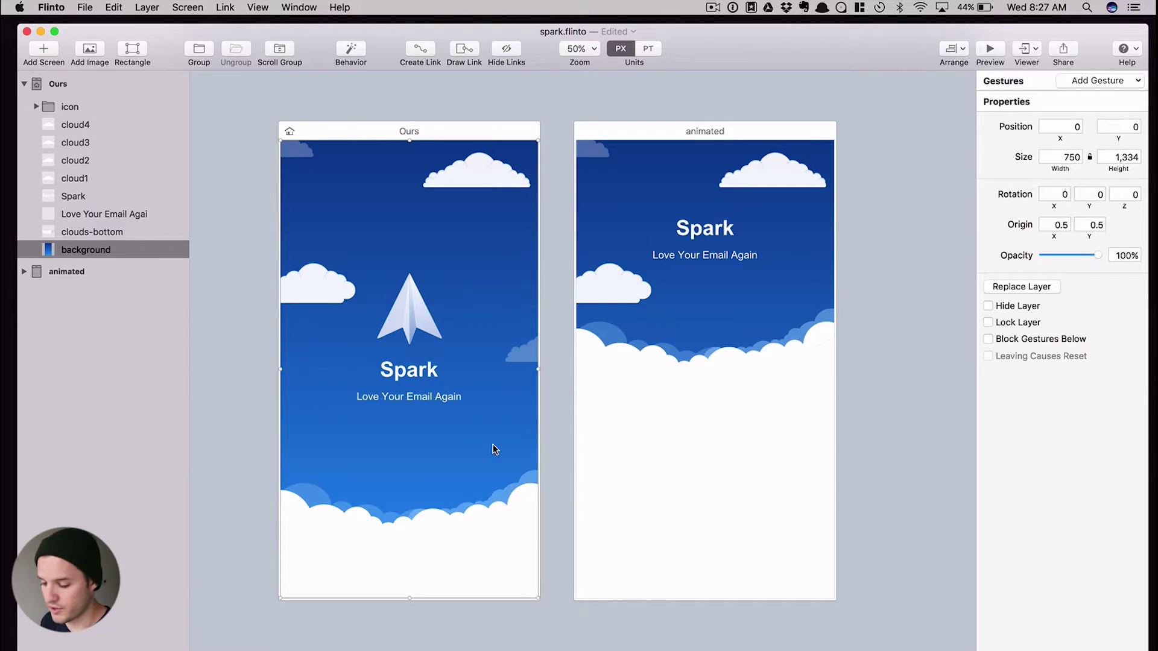
right_click(494, 449)
click(471, 458)
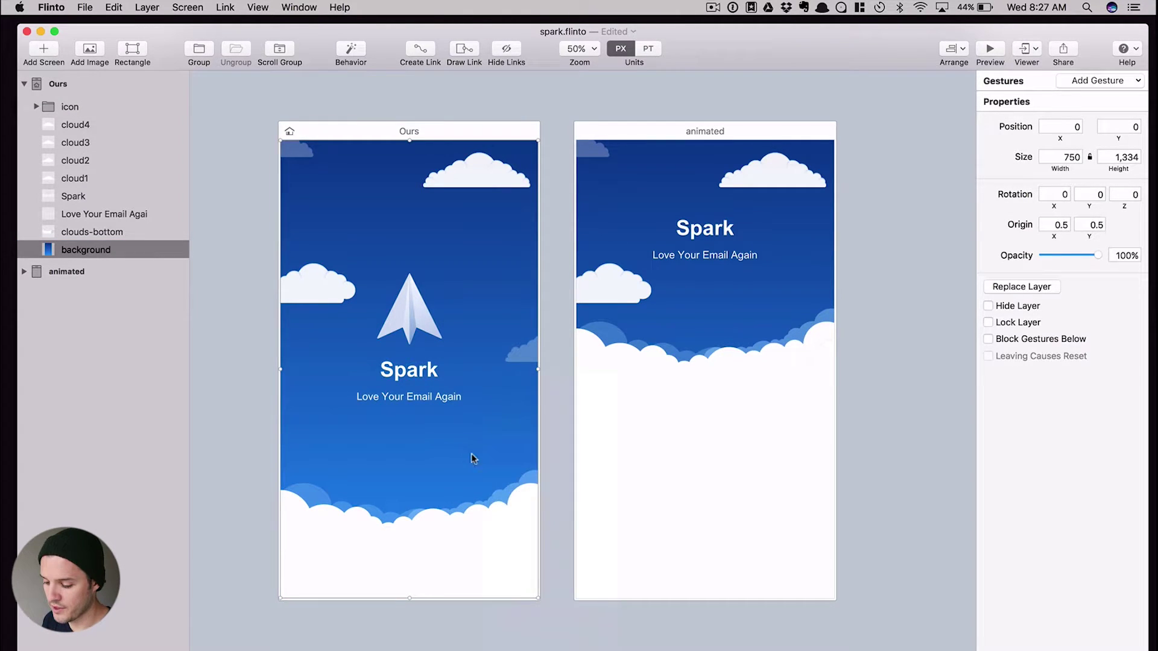
click(420, 50)
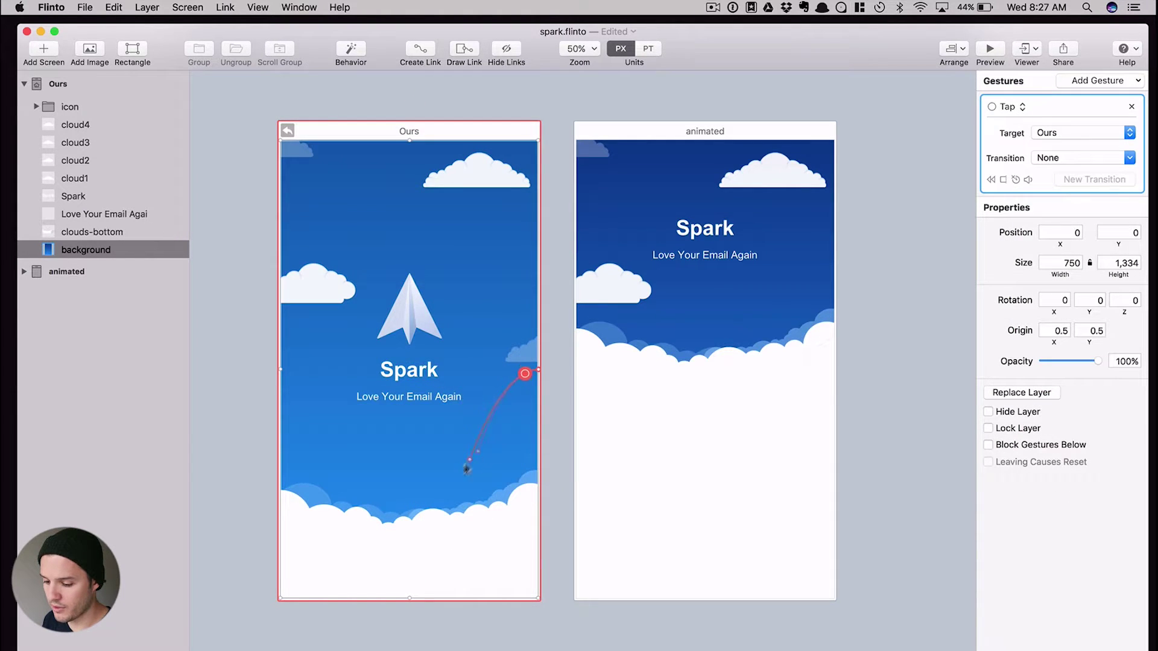
click(620, 229)
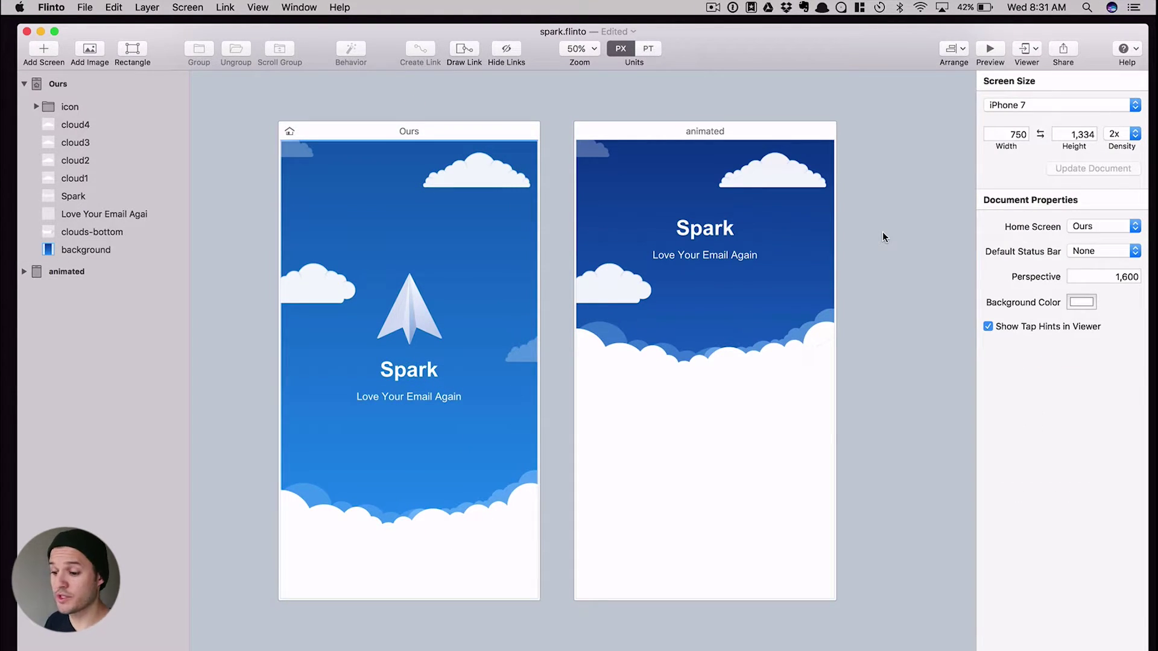
click(406, 320)
Move cloud2 off the Ours left edge and cloud1 toward its top-right edge
click(495, 290)
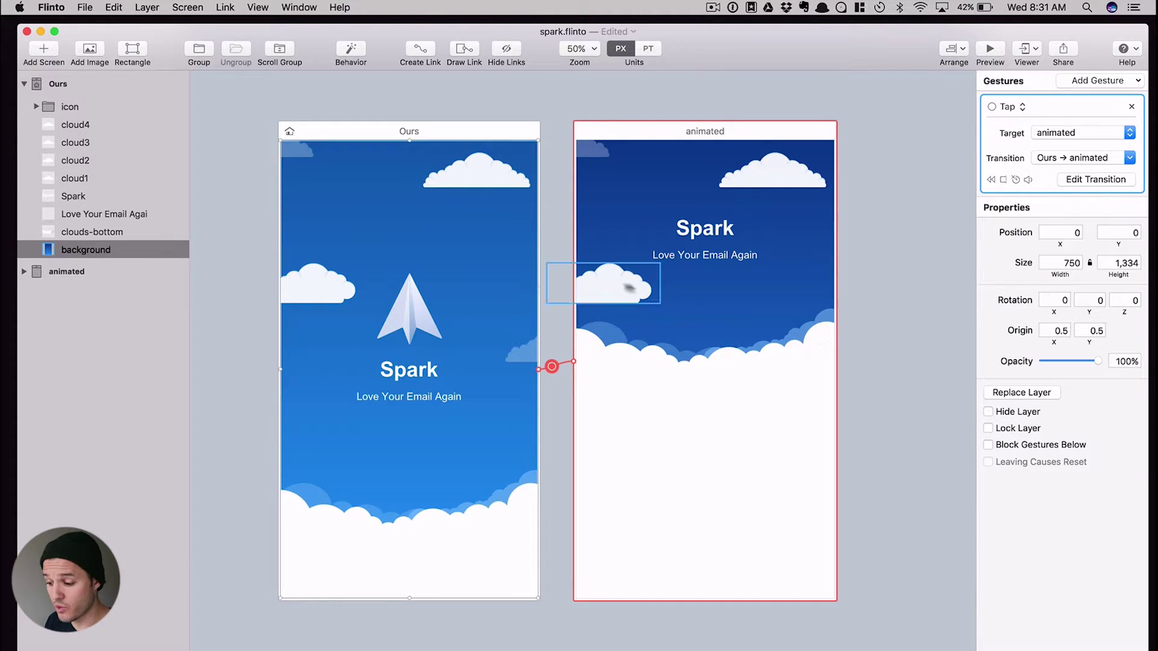
mouse_move(638, 290)
mouse_down()
mouse_move(573, 291)
mouse_move(640, 285)
mouse_up()
drag(332, 284, 289, 284)
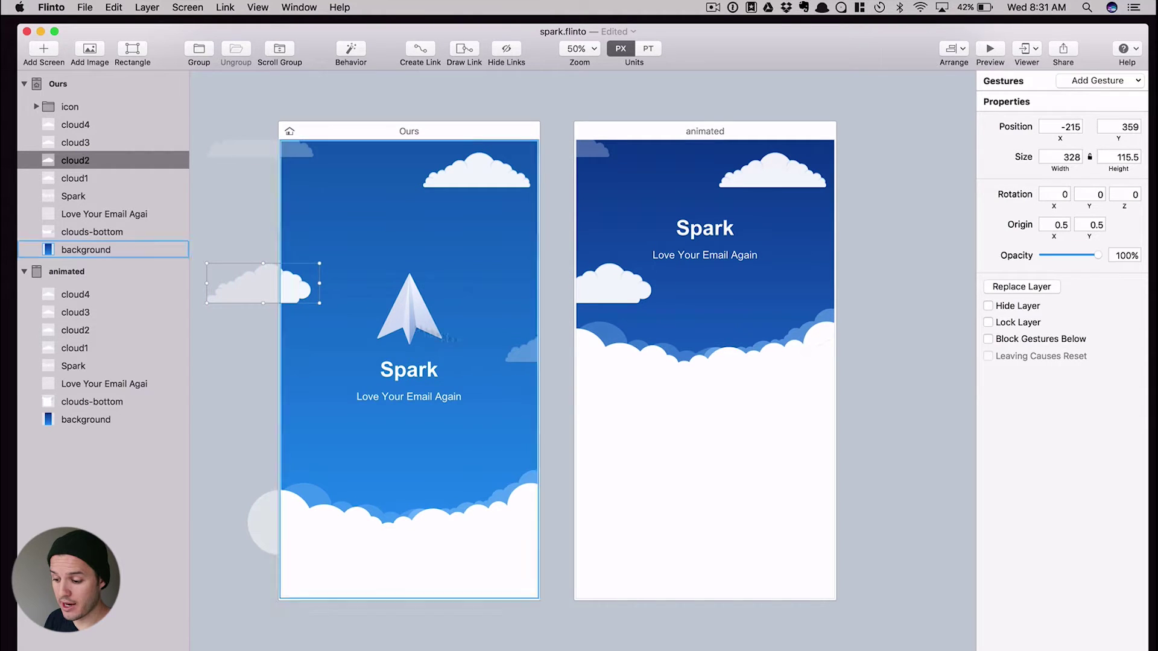
shift+click(519, 356)
click(419, 262)
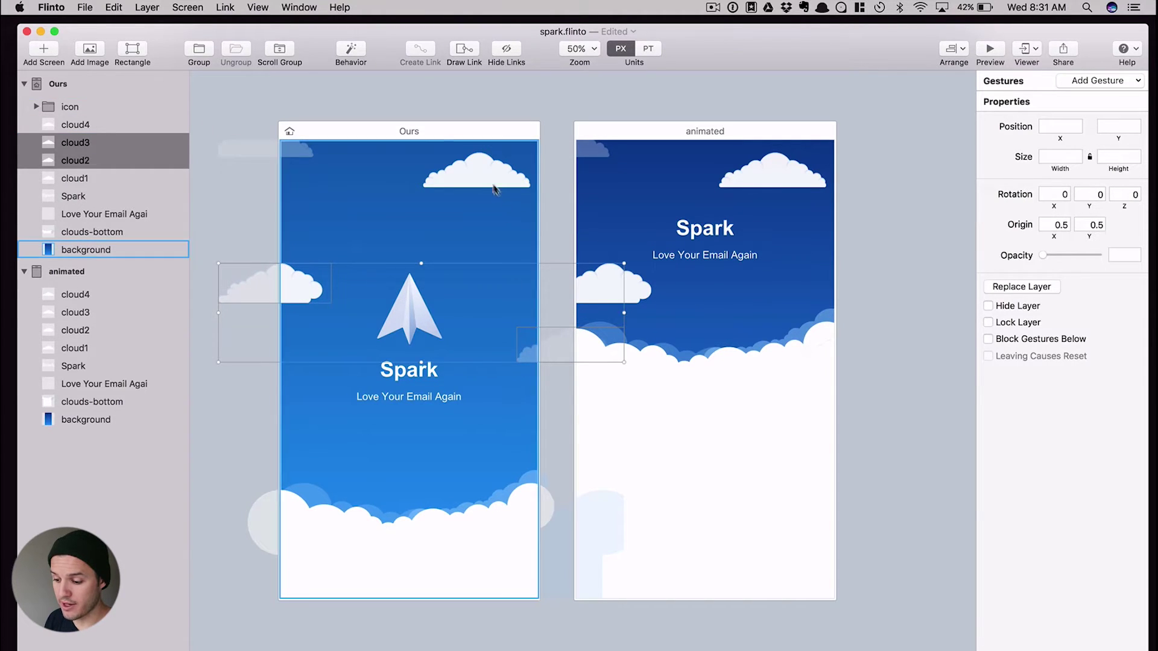
drag(488, 181, 563, 193)
click(391, 172)
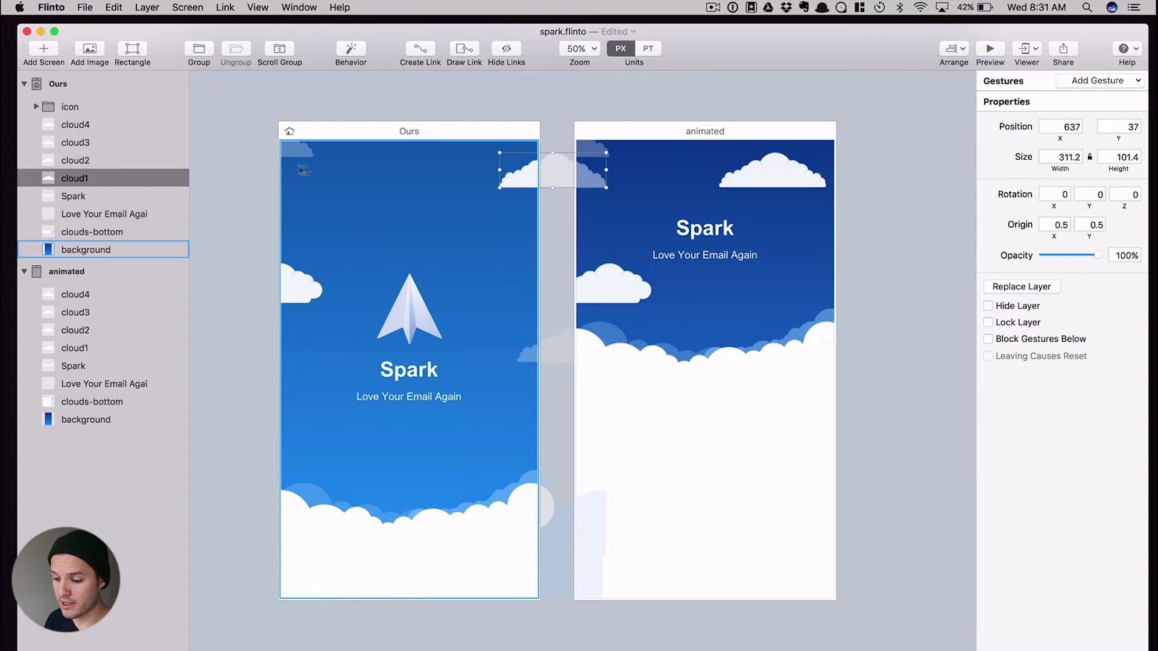
Shift cloud4 right and down, and move cloud3 to the right edge beside the icon
click(292, 147)
drag(295, 152, 334, 167)
click(223, 269)
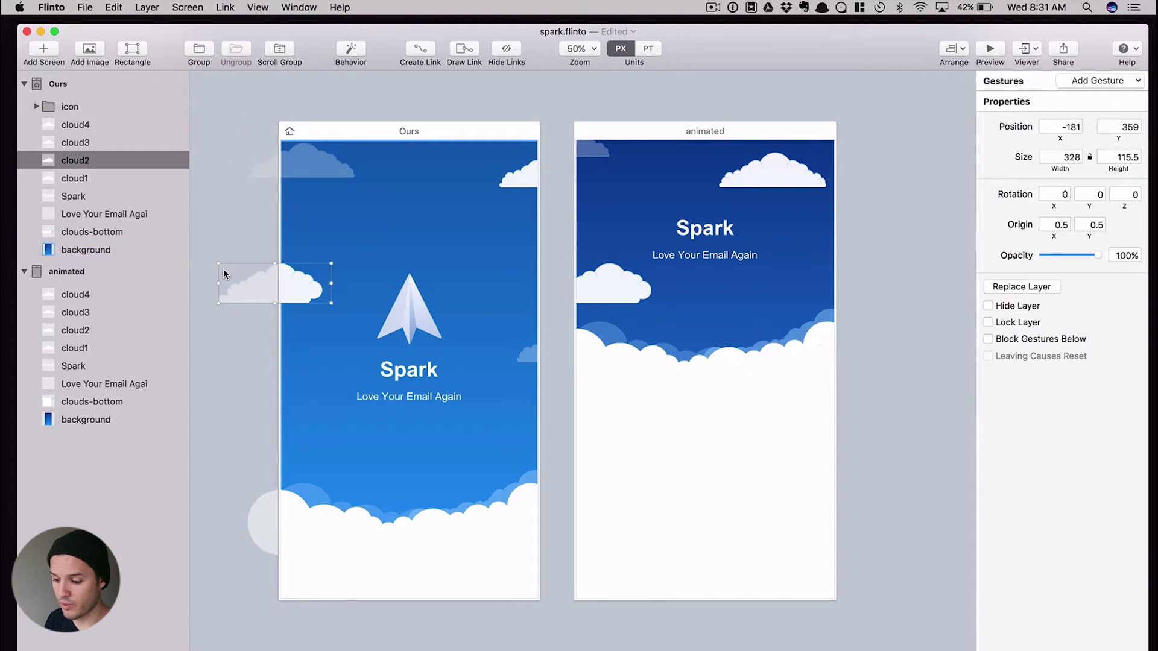
click(260, 433)
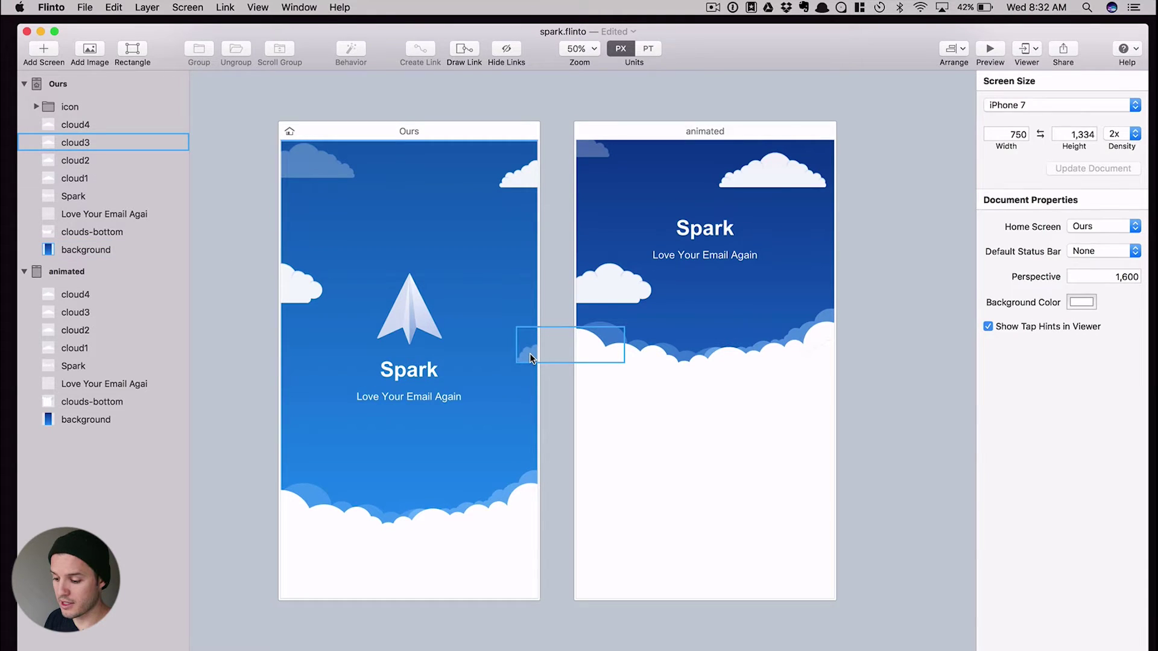
drag(530, 353, 486, 349)
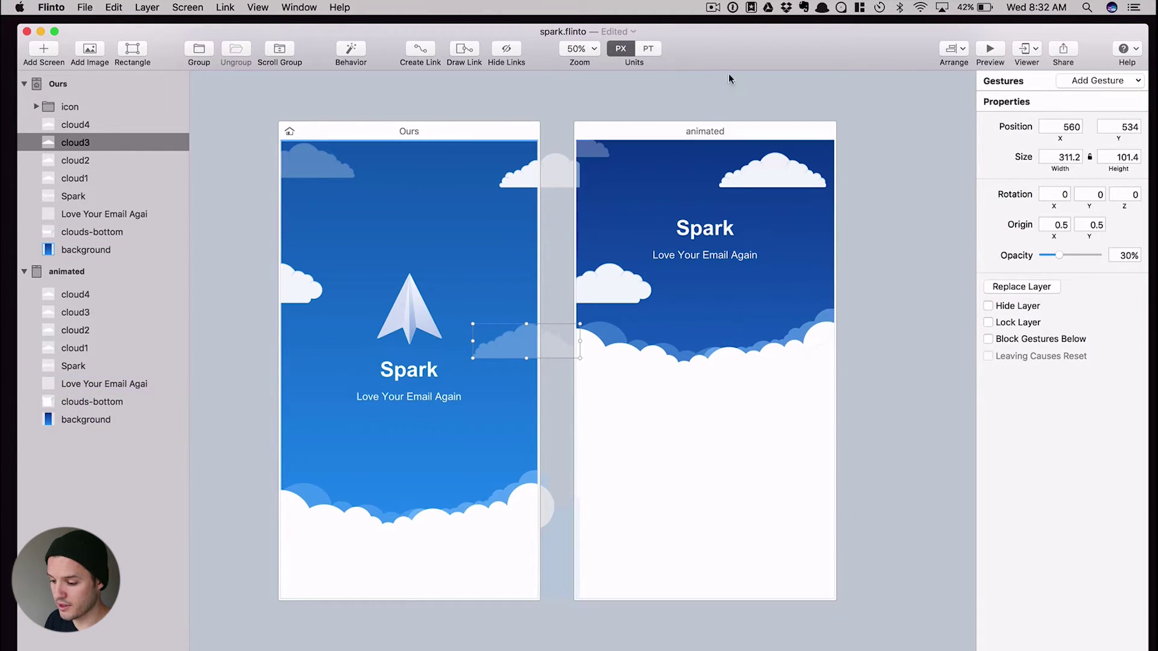
Reselect the Ours background to show its Tap gesture targeting animated
click(684, 196)
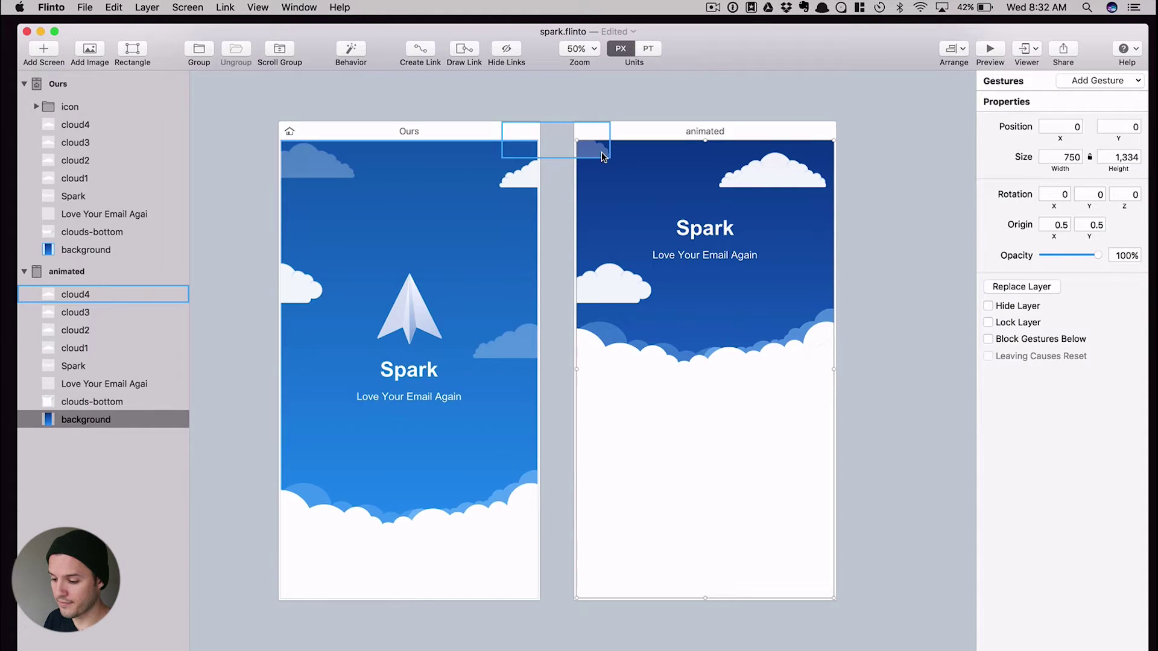
click(665, 120)
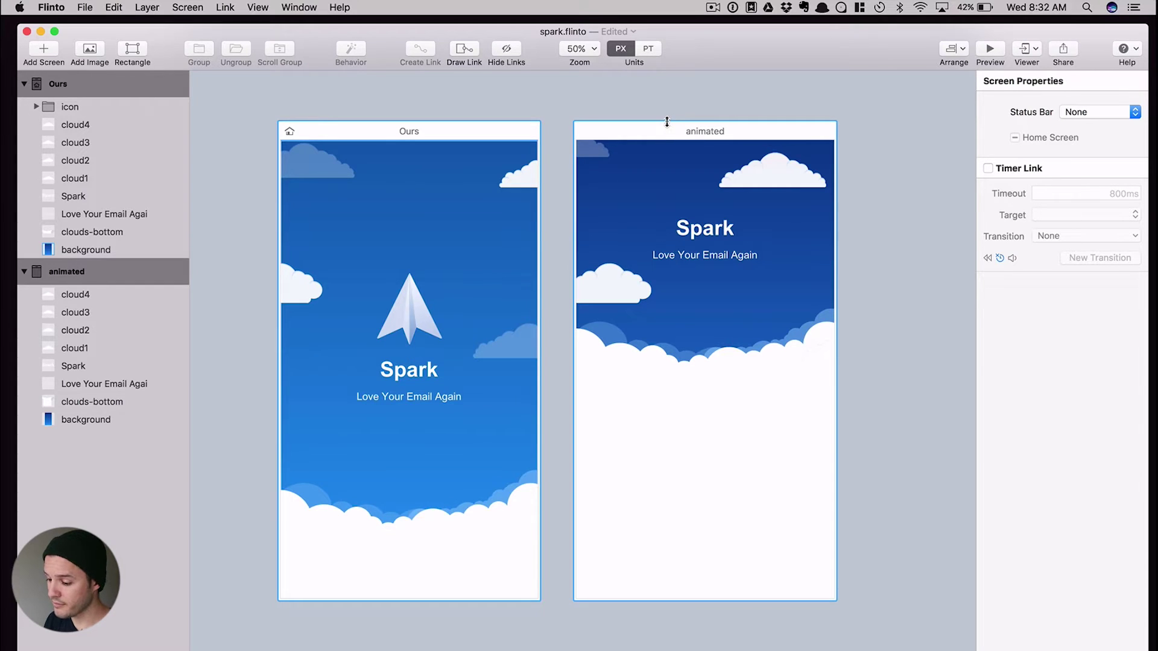
click(535, 375)
click(550, 374)
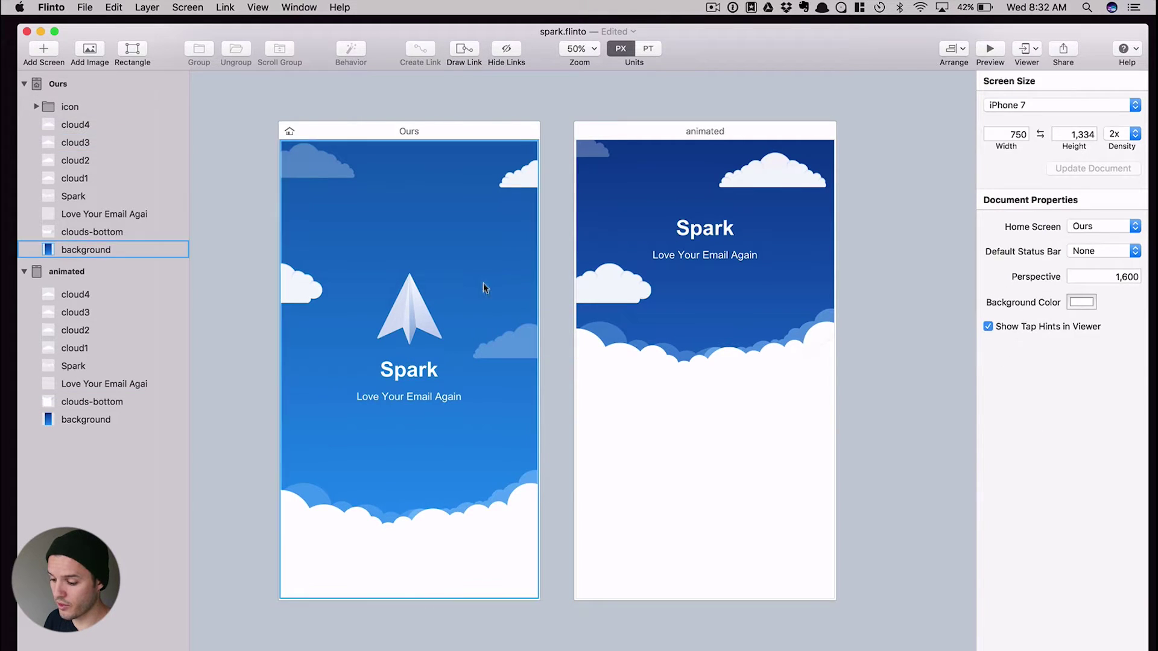
click(524, 322)
Rename the Ours → animated tap transition to 'cloud up'
click(1084, 179)
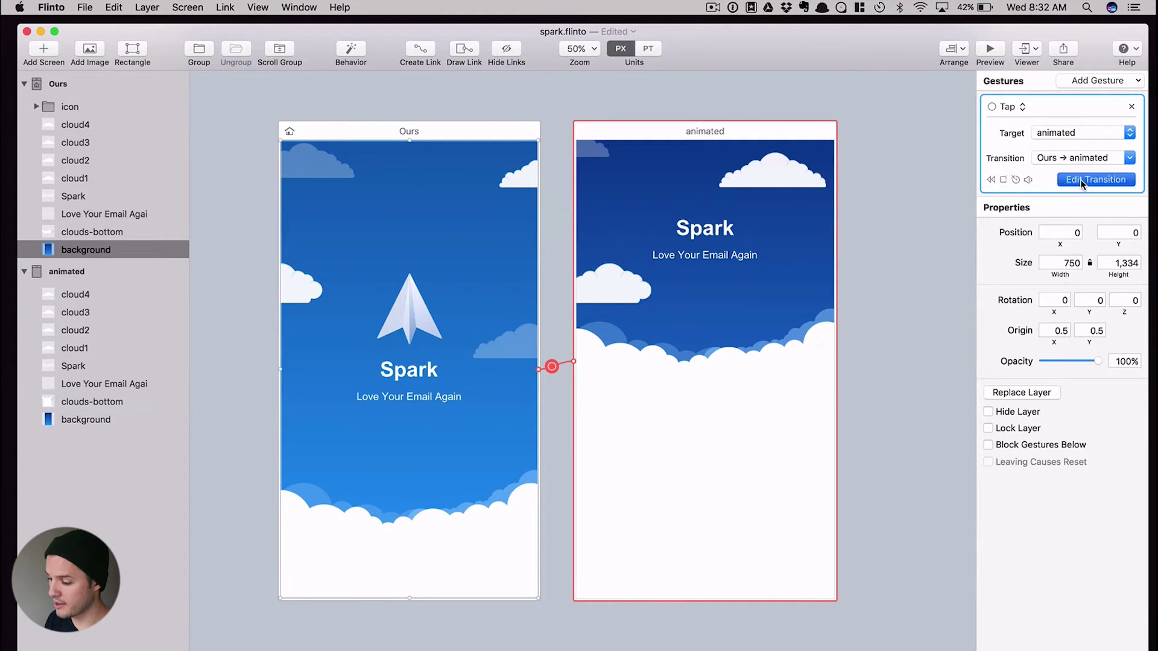
double_click(851, 80)
key(super+a)
text(cl)
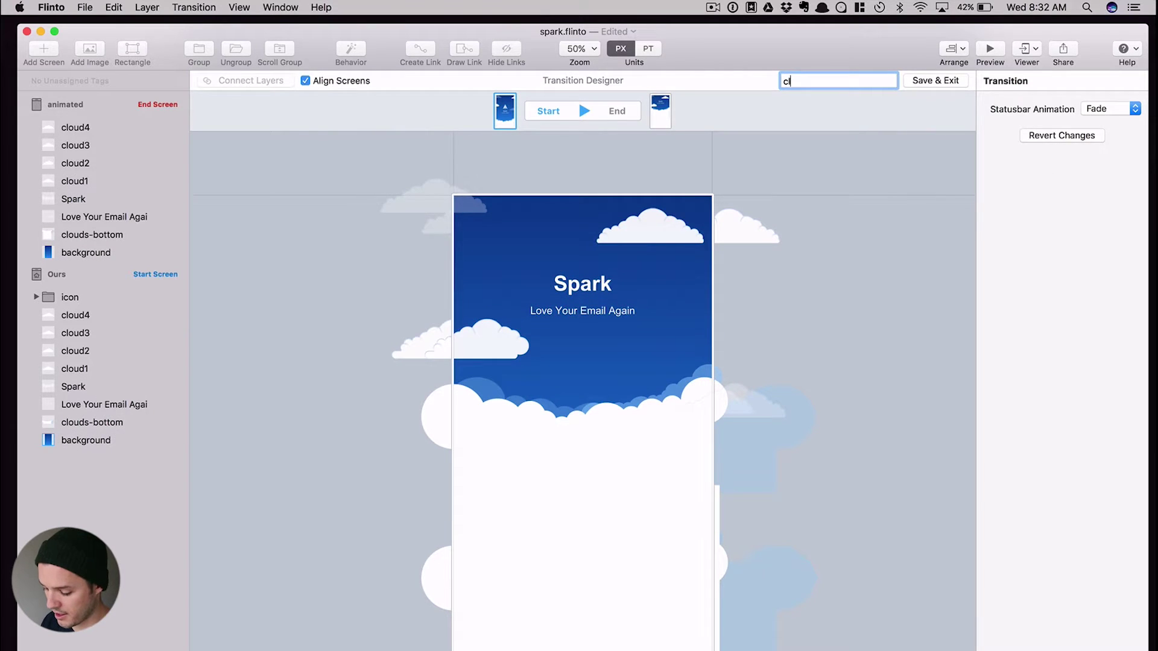
text(oud up)
key(Return)
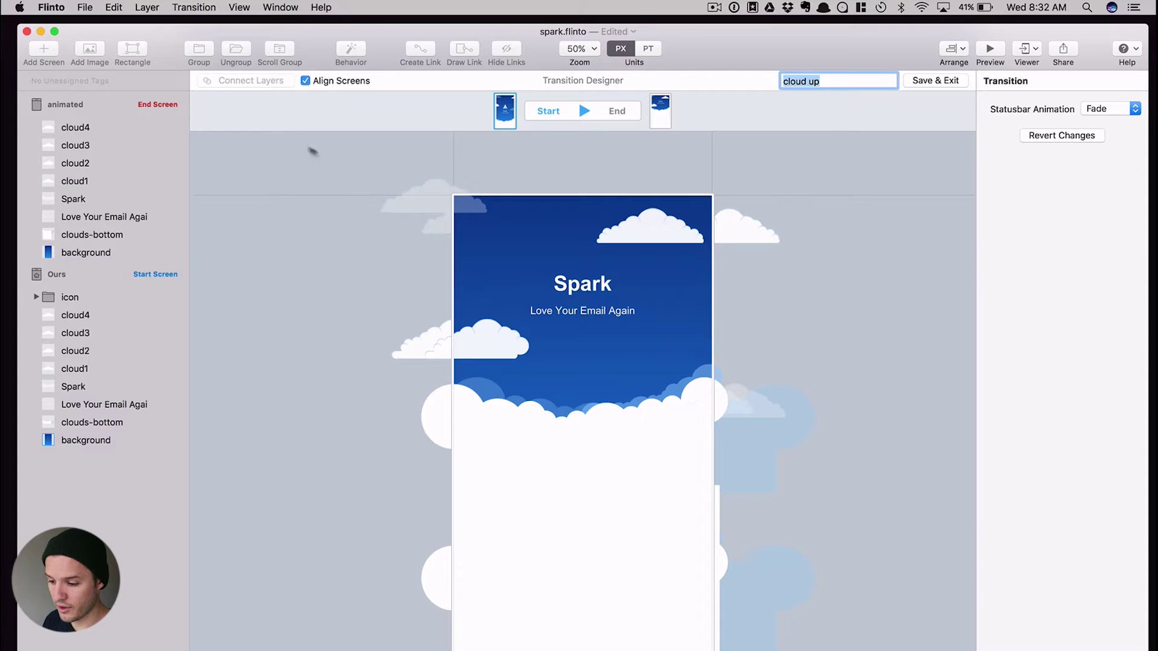
click(331, 226)
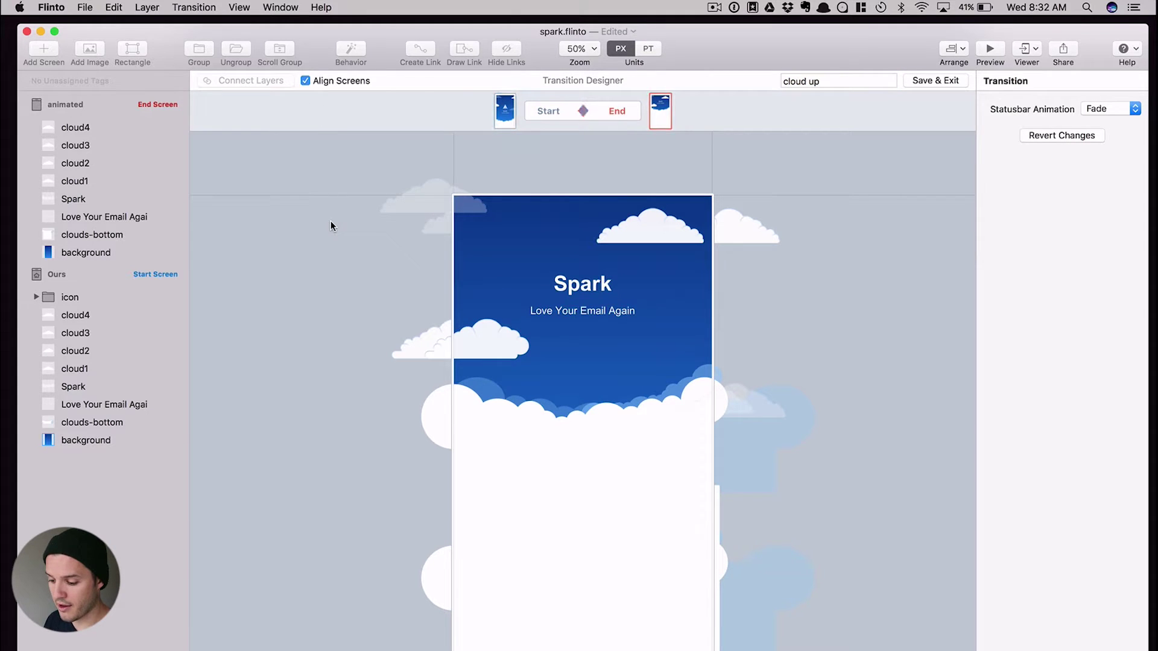
Connect the cloud4, cloud3 and cloud2 layers between the two screens
click(67, 127)
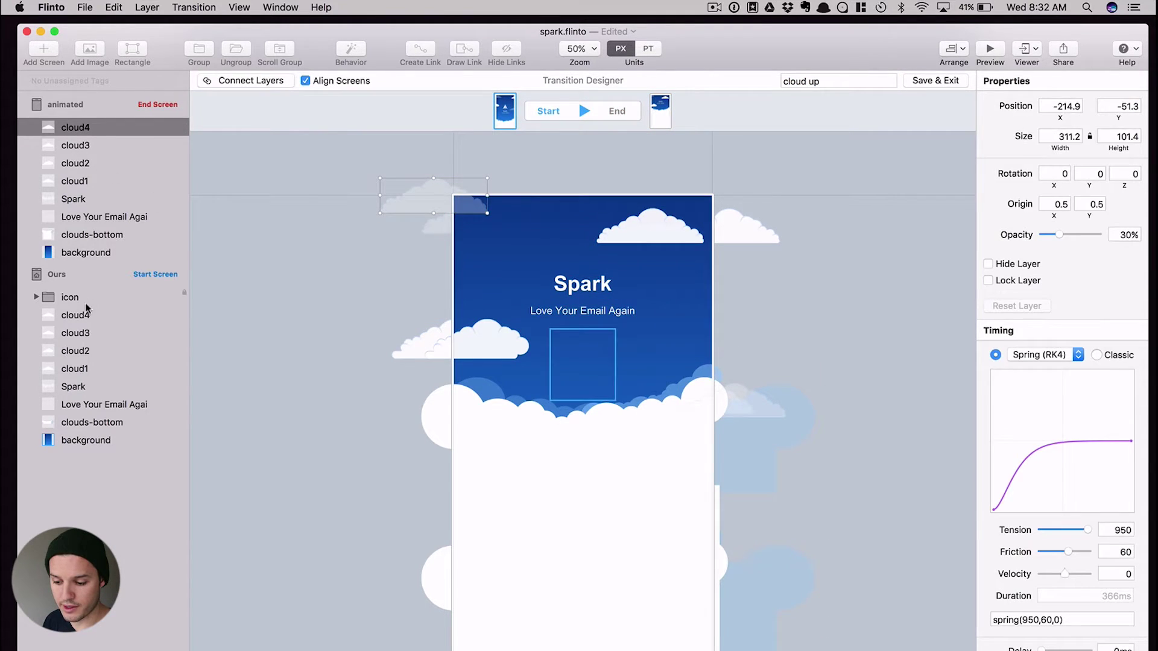
click(225, 81)
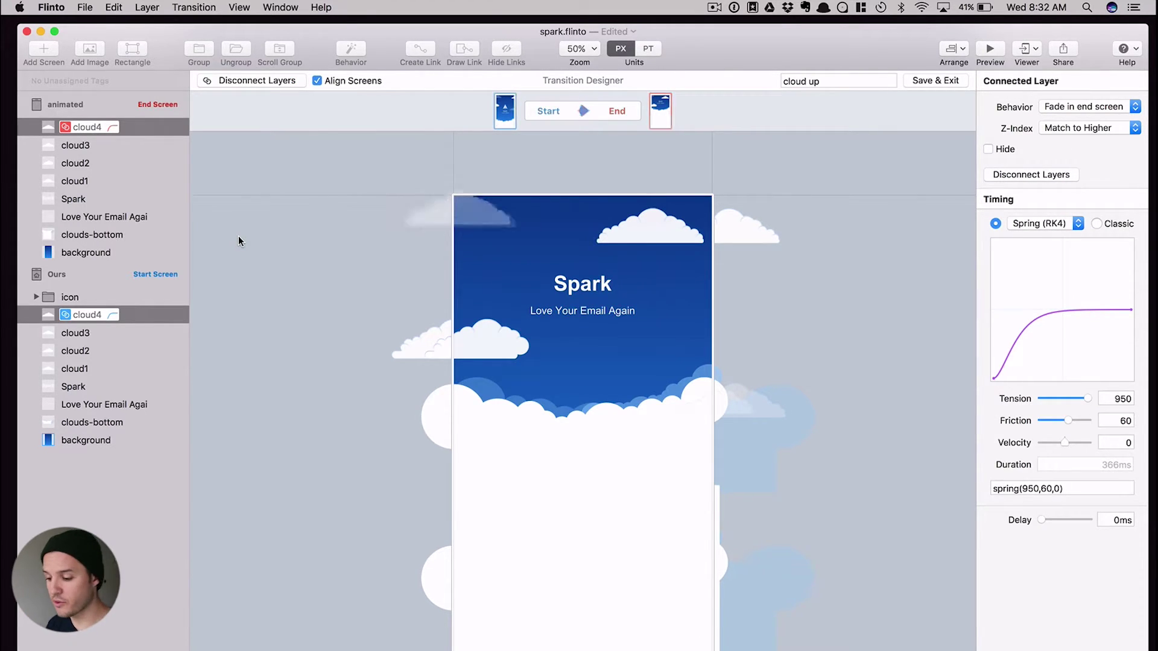
click(110, 144)
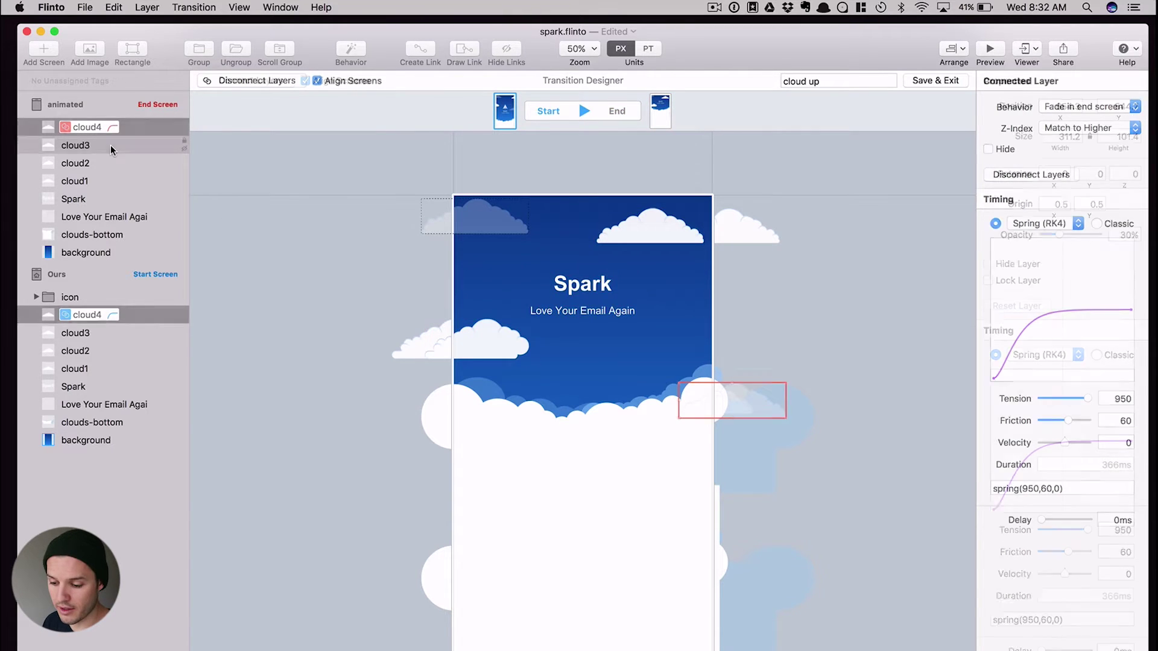
shift+click(100, 335)
click(245, 81)
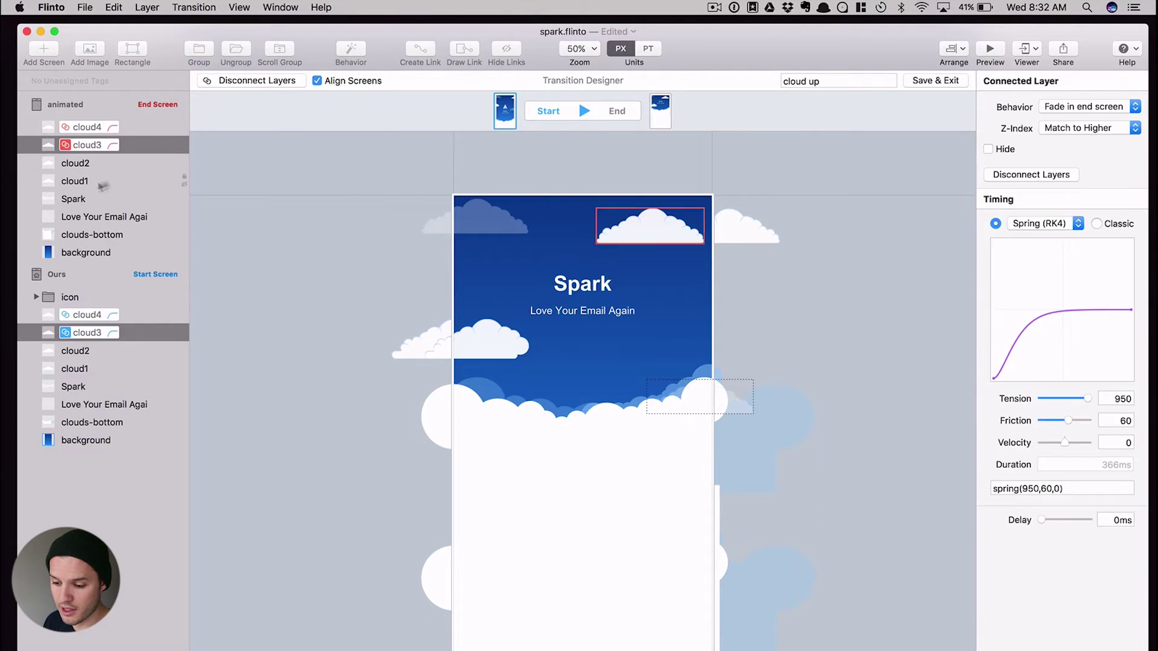
click(88, 164)
shift+click(79, 350)
click(244, 80)
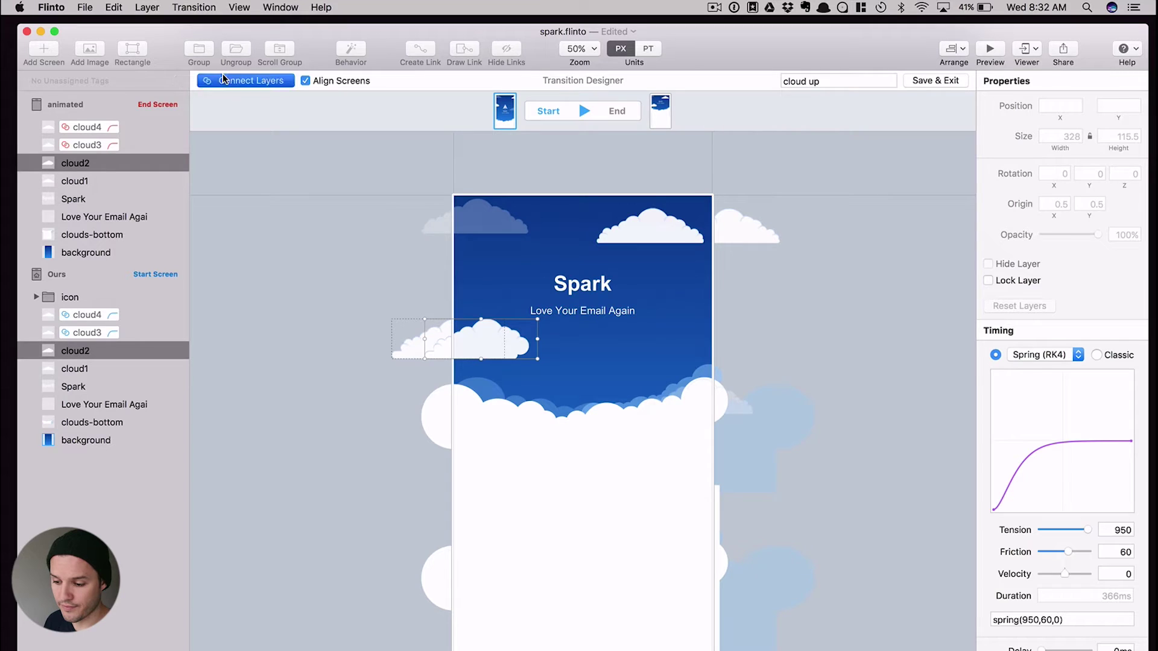
Connect cloud1, the Spark title and the tagline between the two screens
click(85, 181)
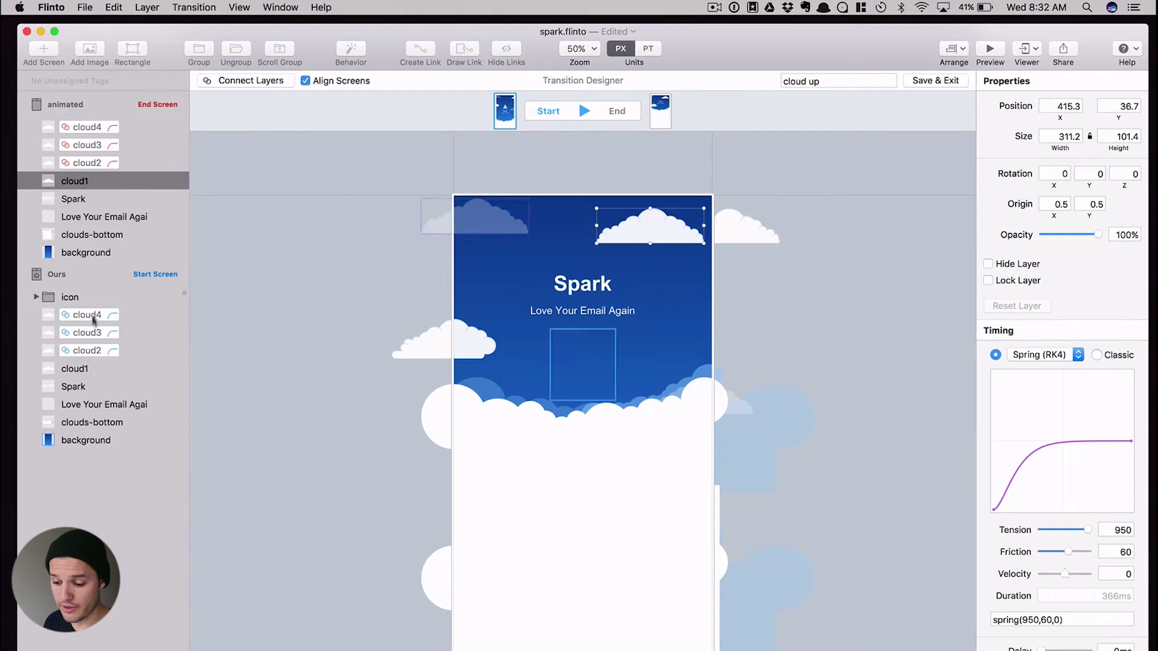
shift+click(77, 368)
click(245, 81)
click(79, 199)
shift+click(78, 386)
click(244, 81)
click(91, 216)
shift+click(94, 404)
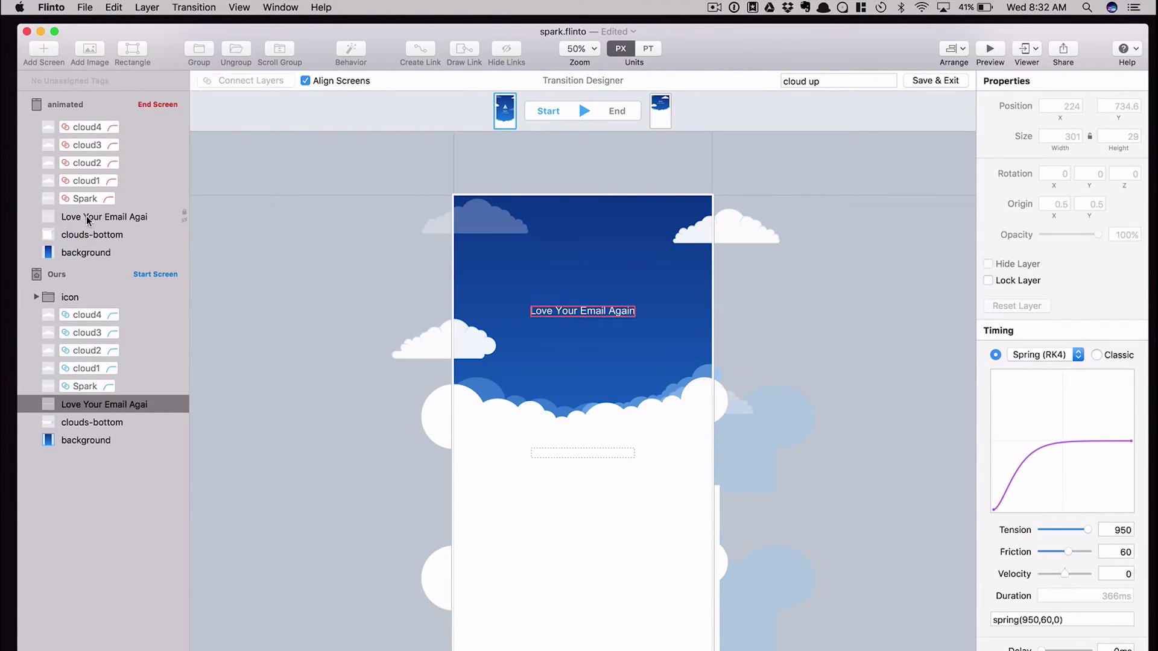
click(244, 81)
Connect the clouds-bottom and background layers, then save and exit the Transition Designer
click(90, 234)
shift+click(91, 422)
click(260, 81)
click(85, 252)
shift+click(86, 440)
click(263, 81)
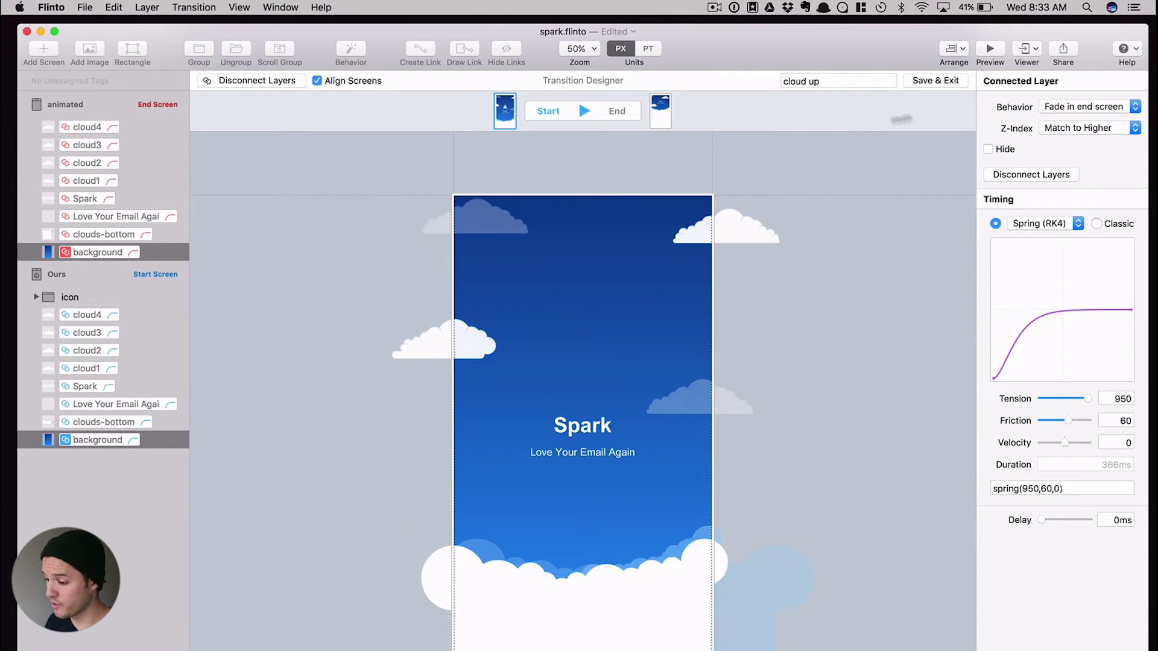
click(934, 80)
Paste the paper-plane icon group into the animated screen and park it above its top edge at y −236
click(868, 317)
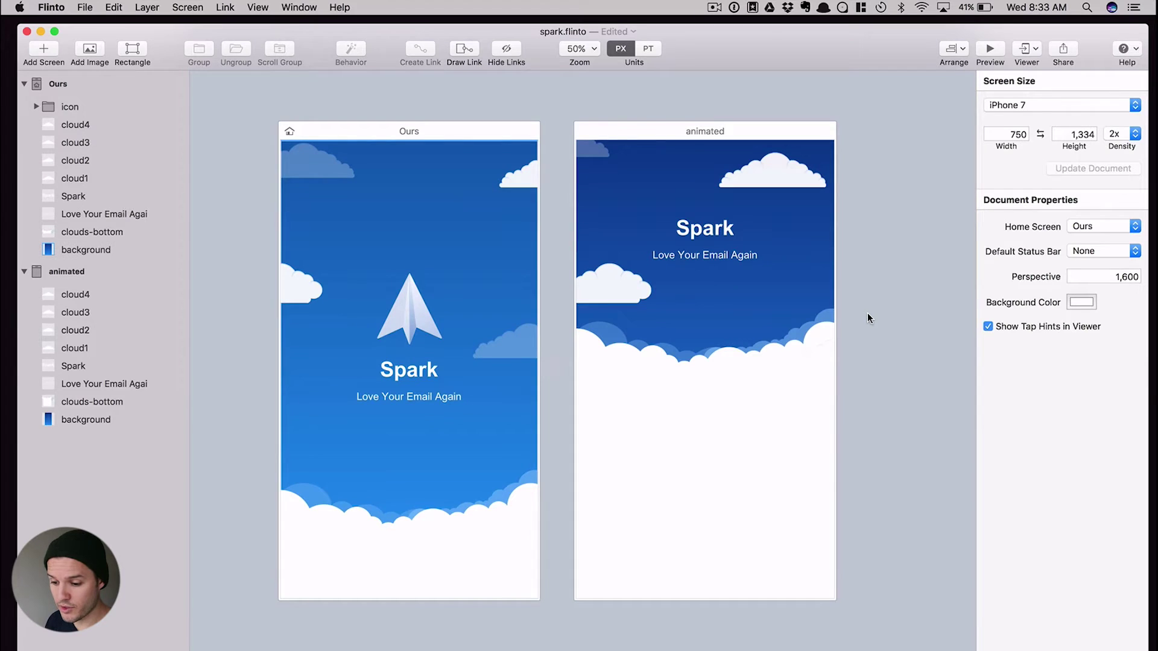
click(411, 318)
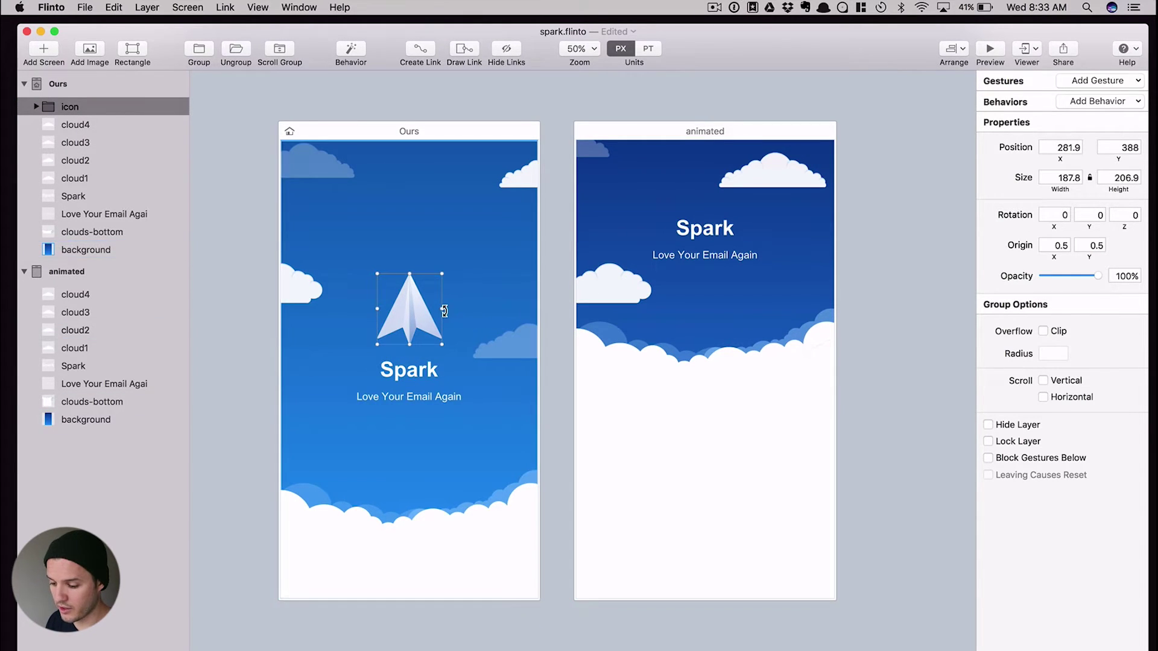
click(681, 223)
key(super+v)
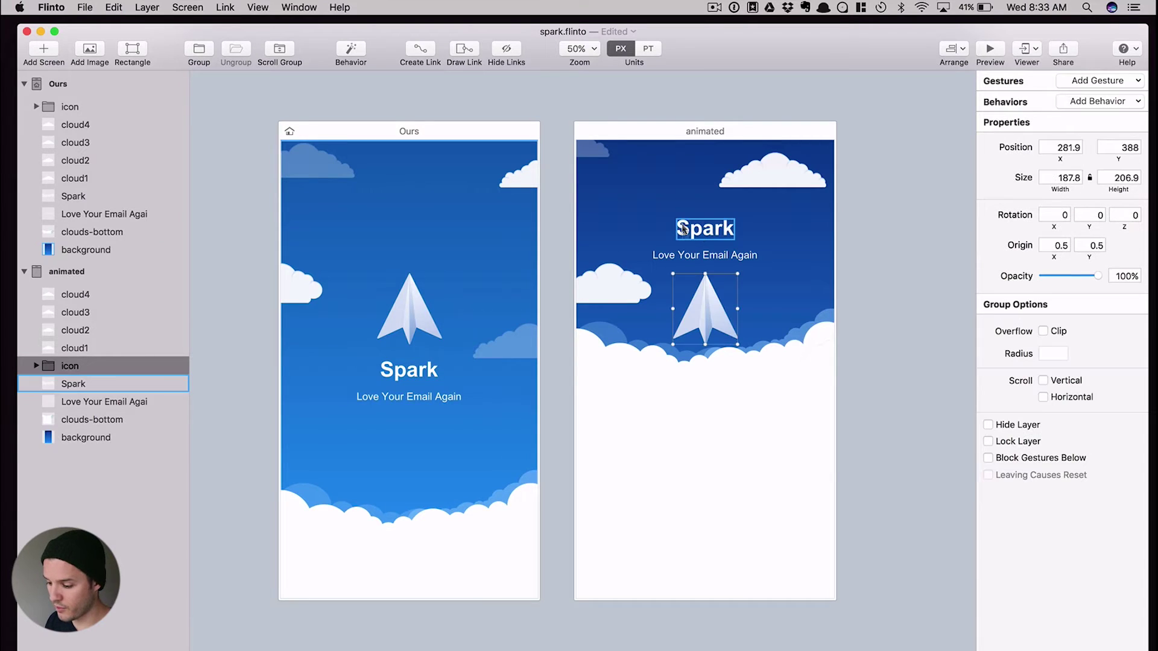
drag(702, 325, 715, 112)
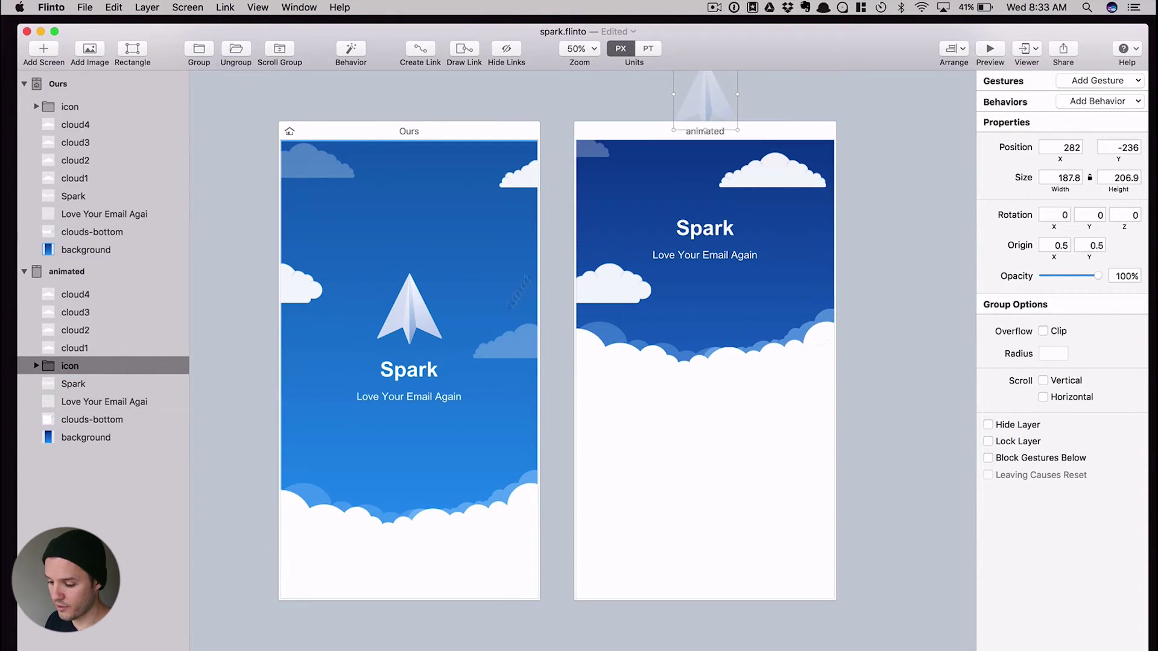
click(494, 251)
click(552, 366)
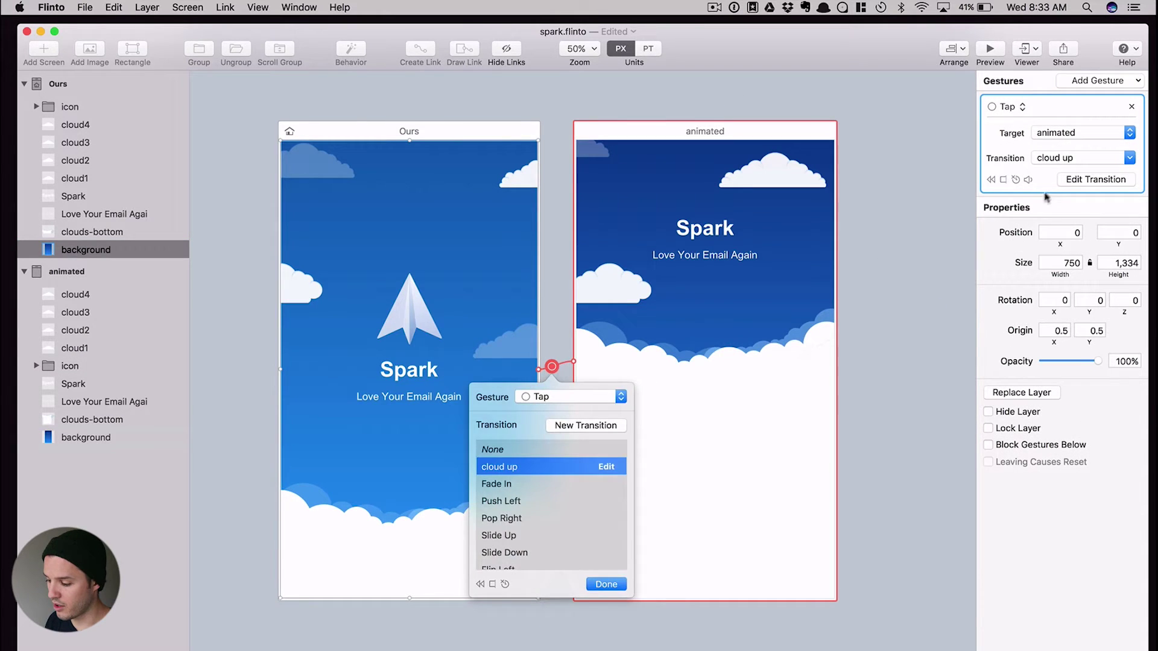
In the cloud up Transition Designer, connect the Ours and animated icon groups as a layer pair
click(1076, 179)
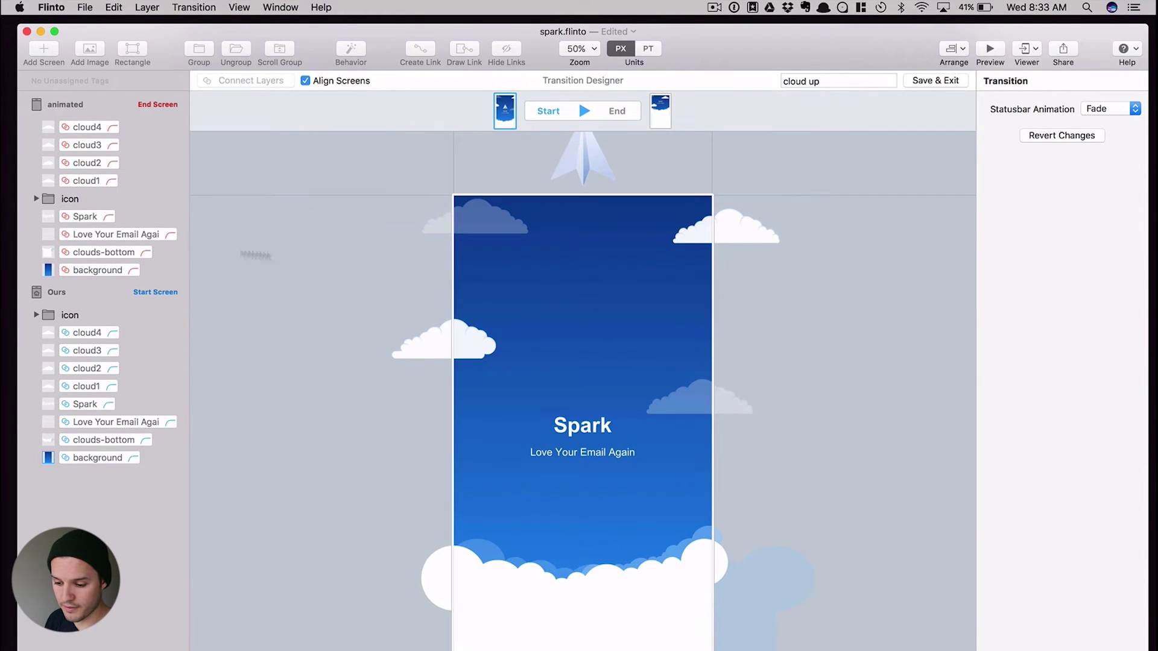
click(72, 199)
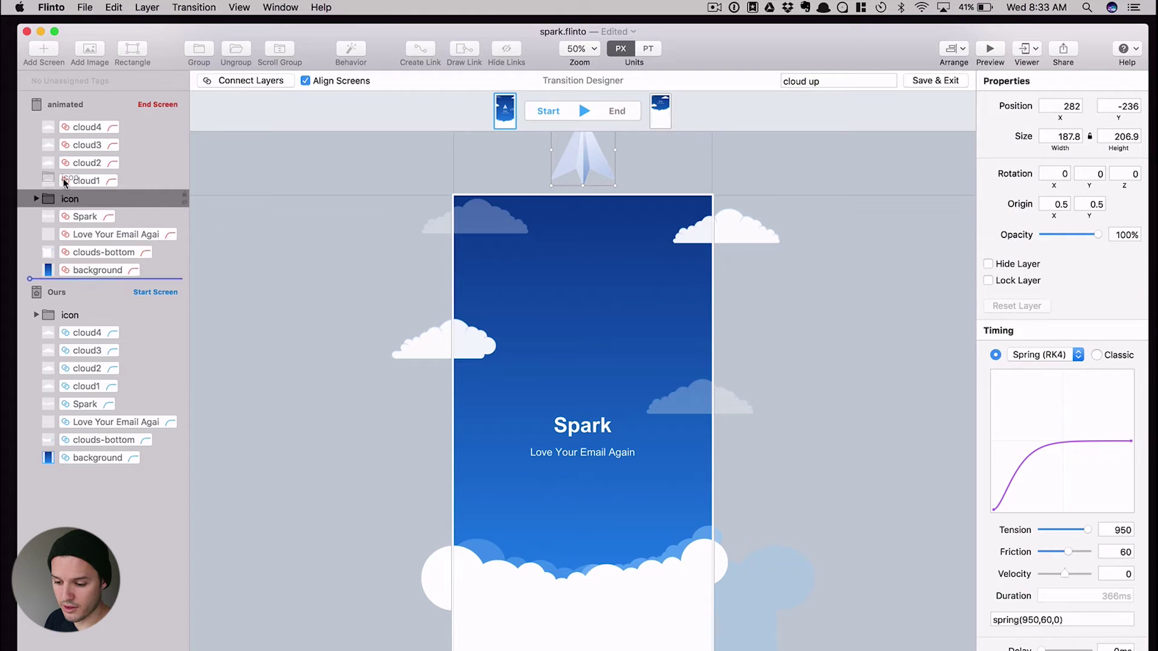
super+click(71, 315)
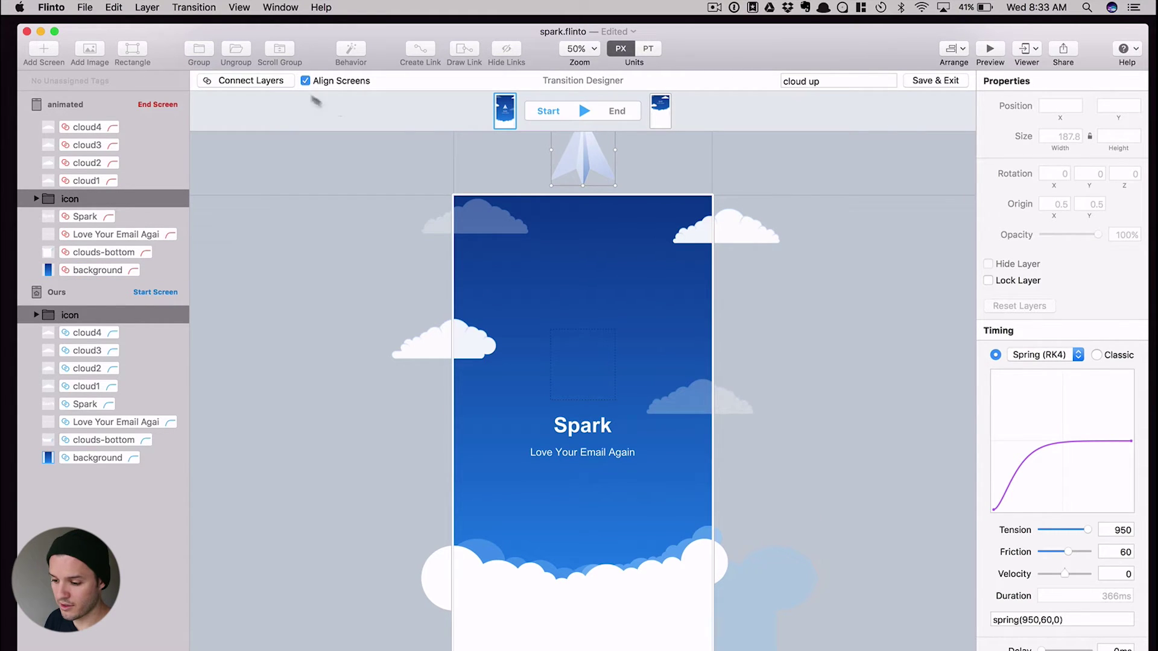
click(269, 81)
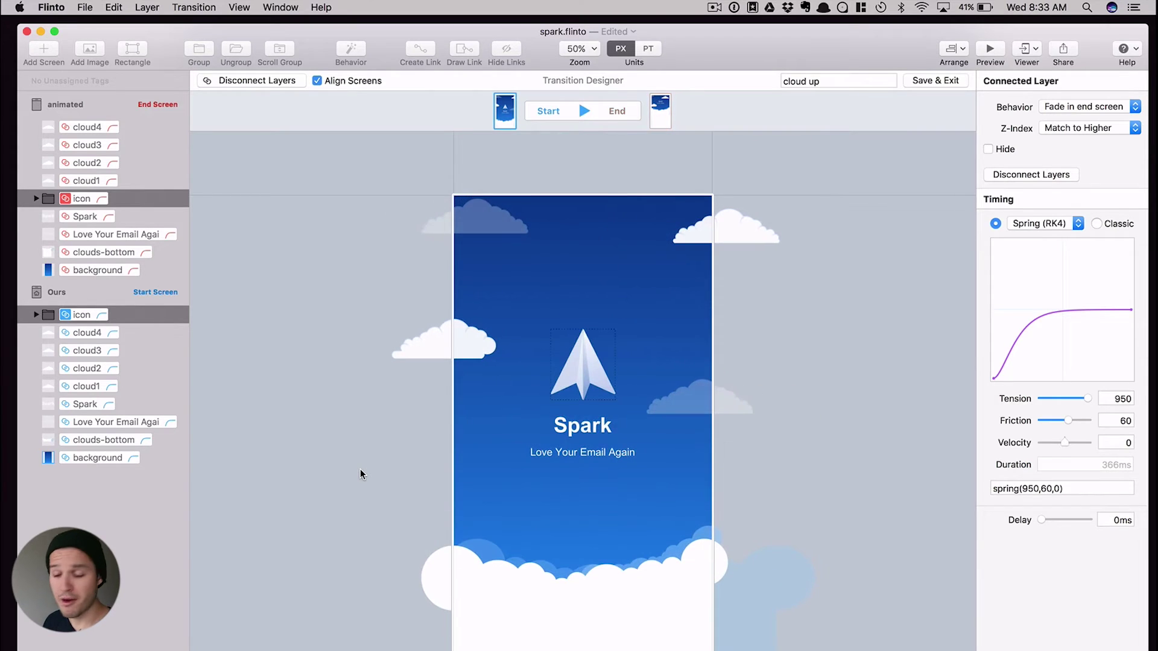
Save the cloud up transition, preview it playing from Ours to animated, then close the preview
click(936, 82)
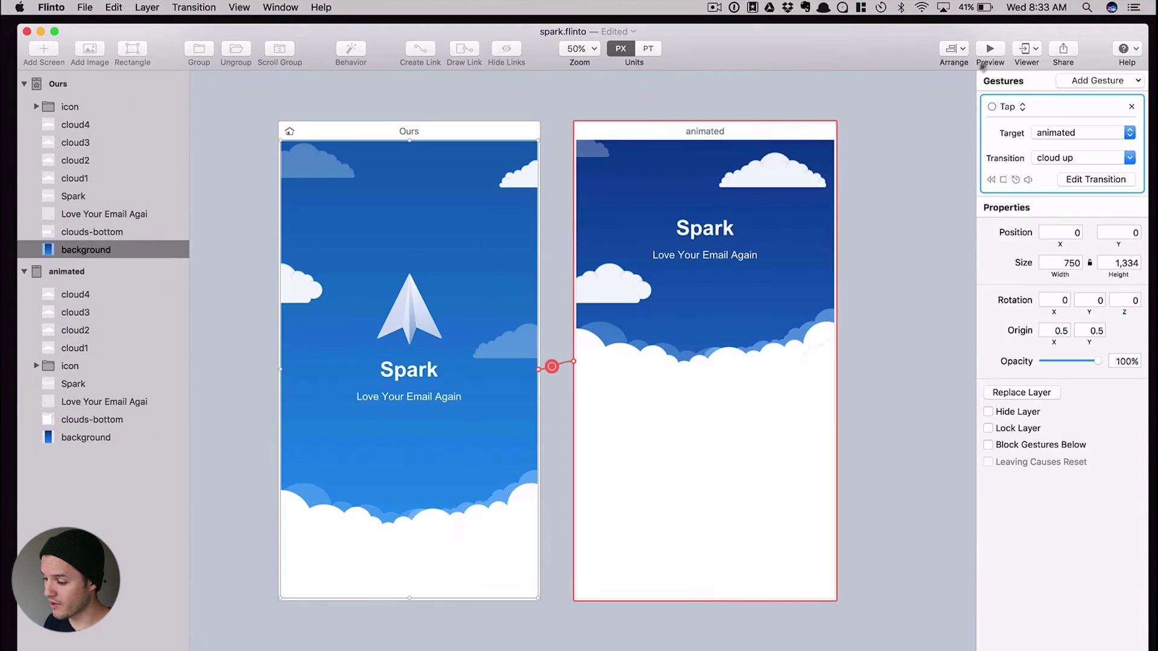
click(990, 50)
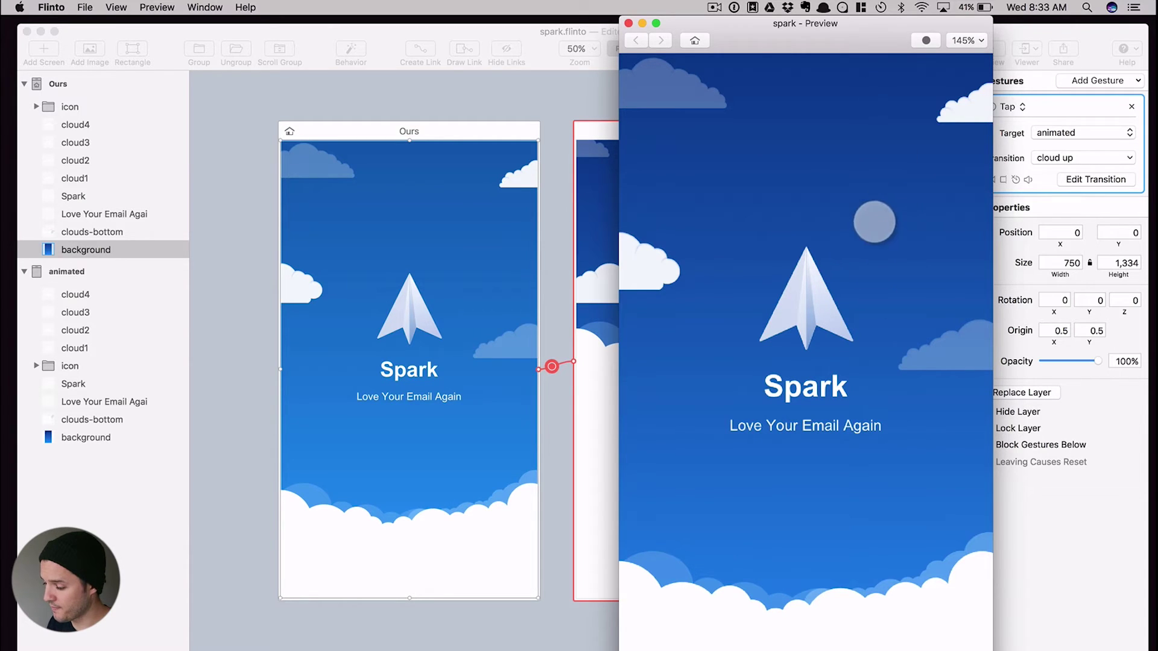
click(859, 244)
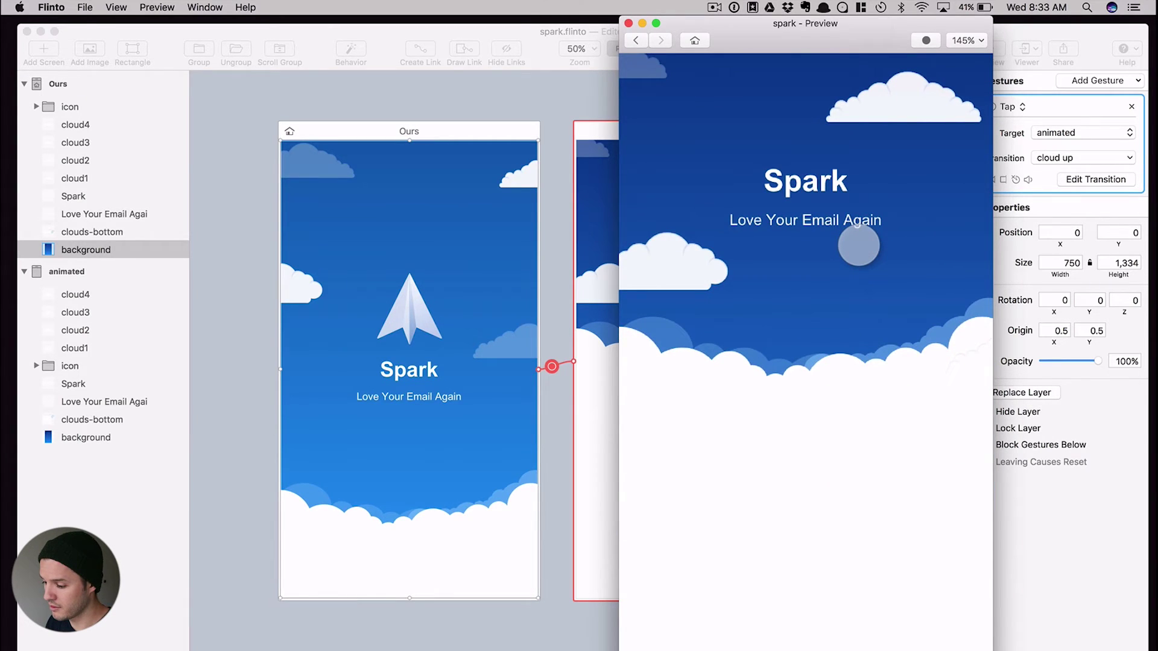
click(629, 24)
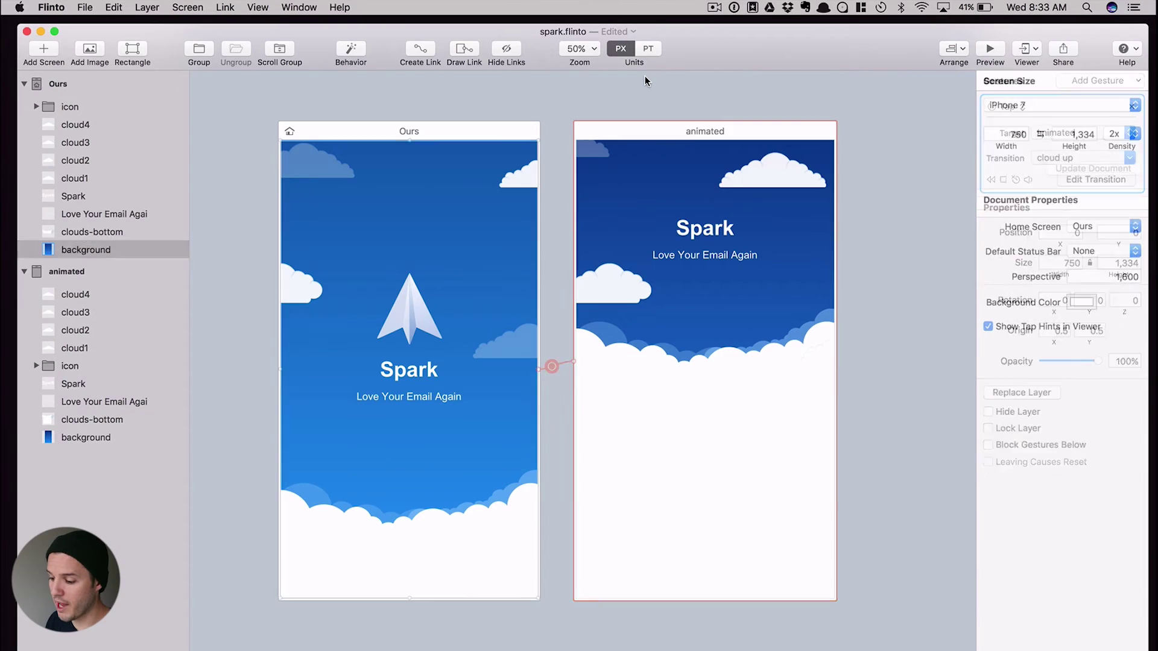
Link the animated screen's background back to Ours with cloud up reversed, then preview it
click(708, 269)
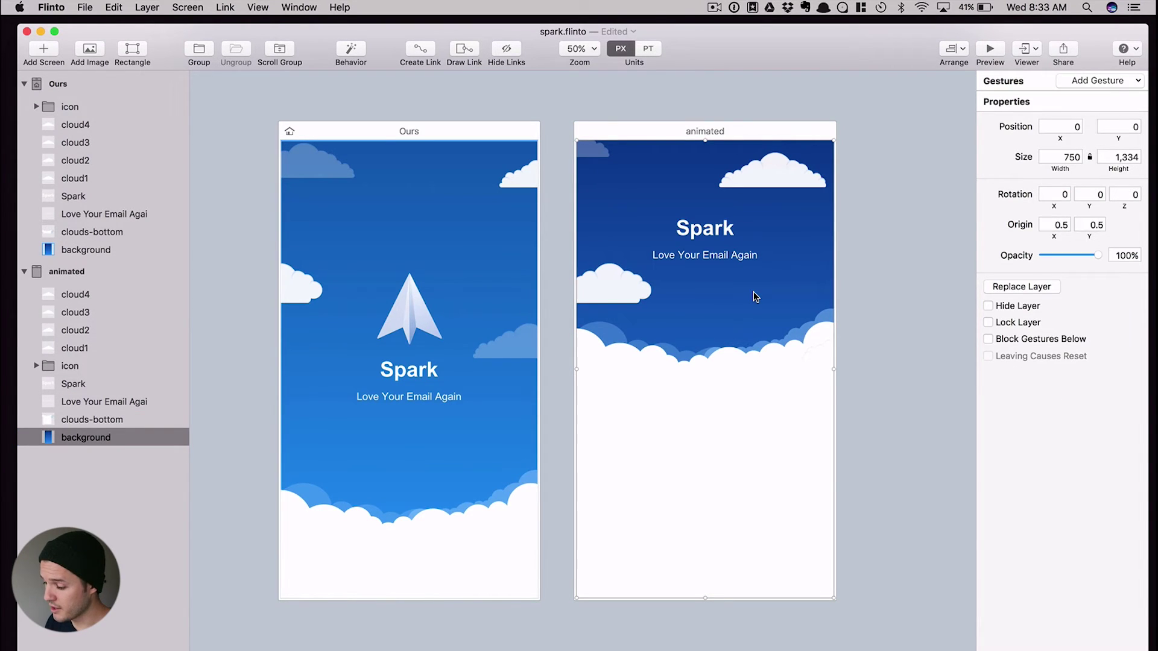
click(429, 60)
click(445, 133)
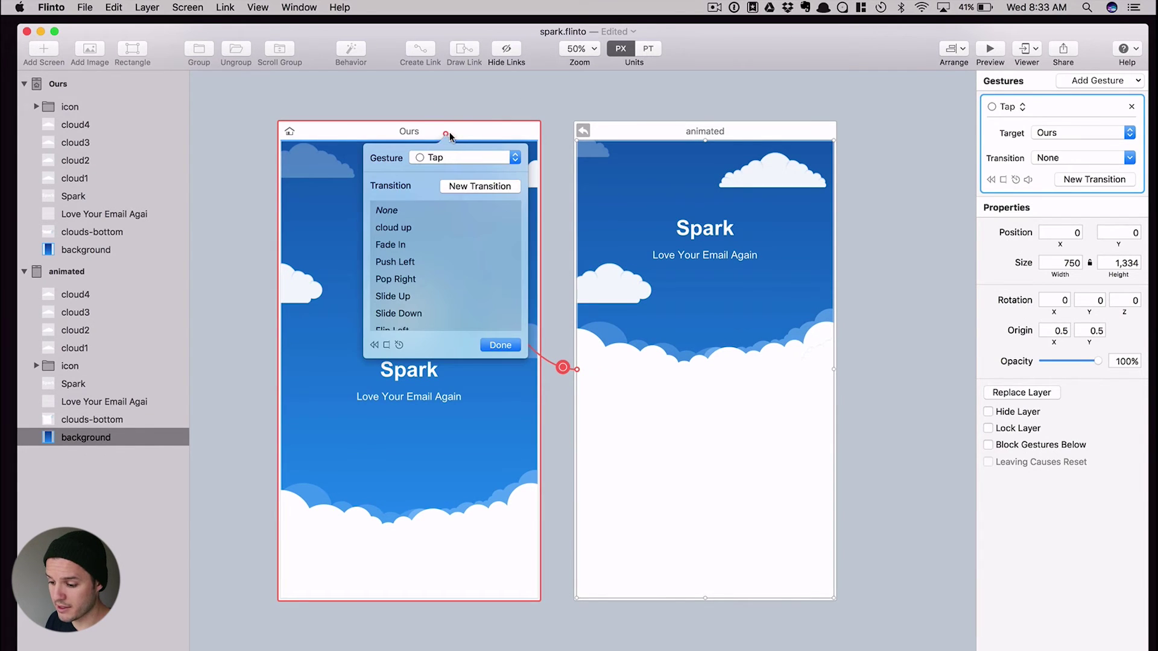
click(403, 228)
click(374, 346)
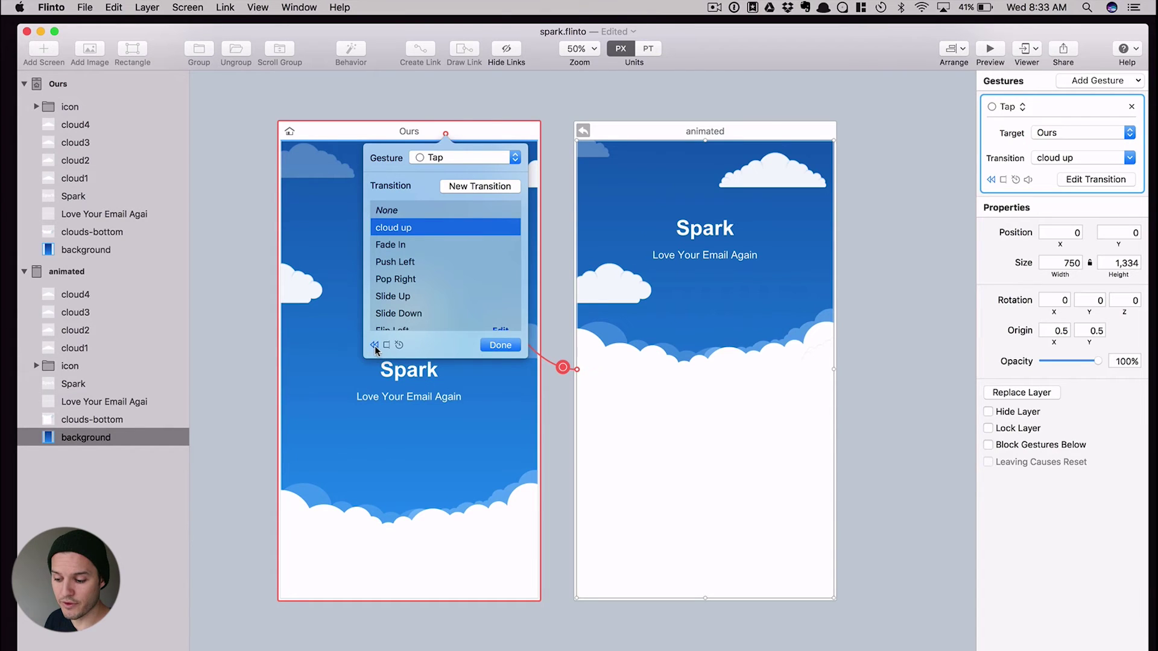
click(507, 346)
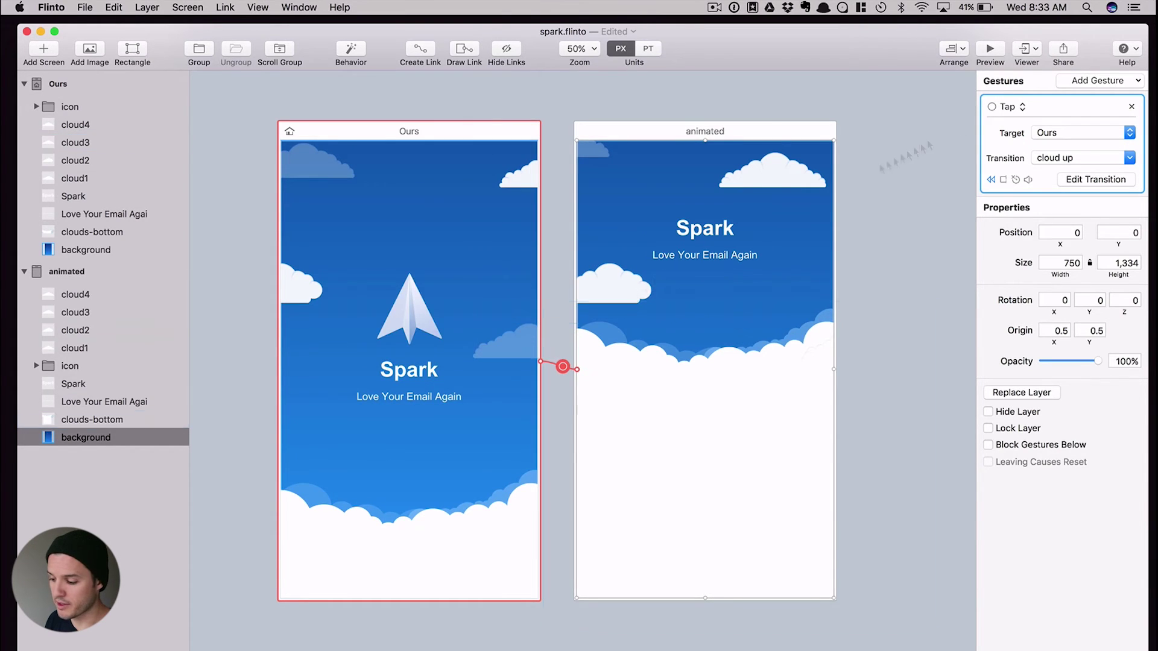
click(989, 49)
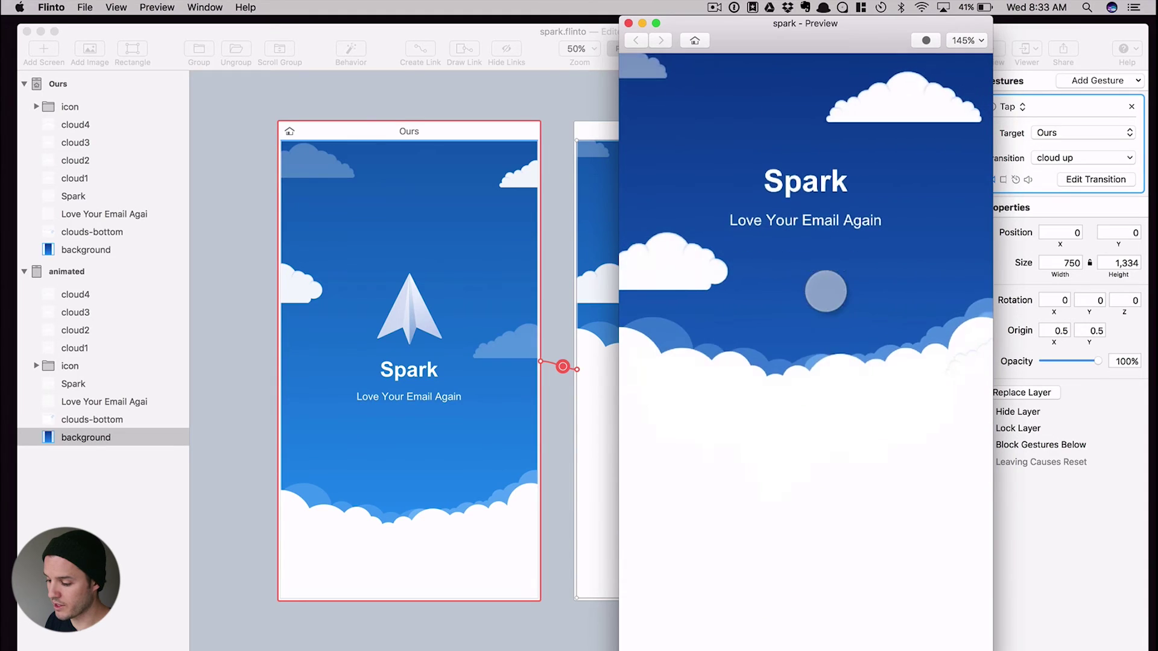
click(850, 244)
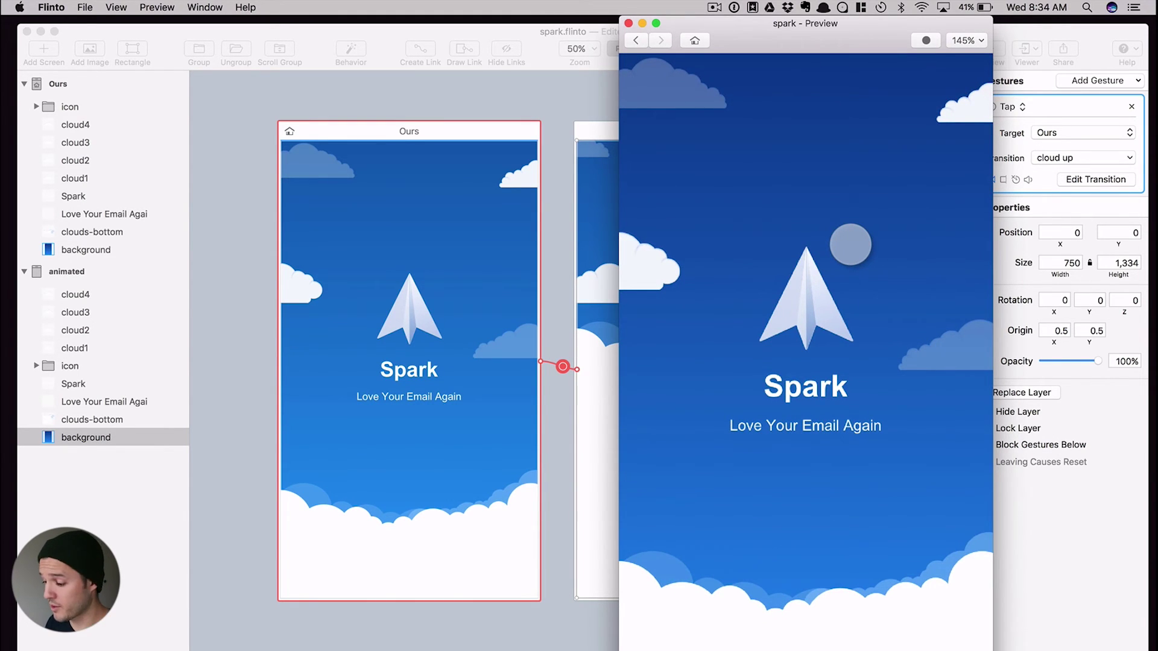
click(850, 245)
click(850, 244)
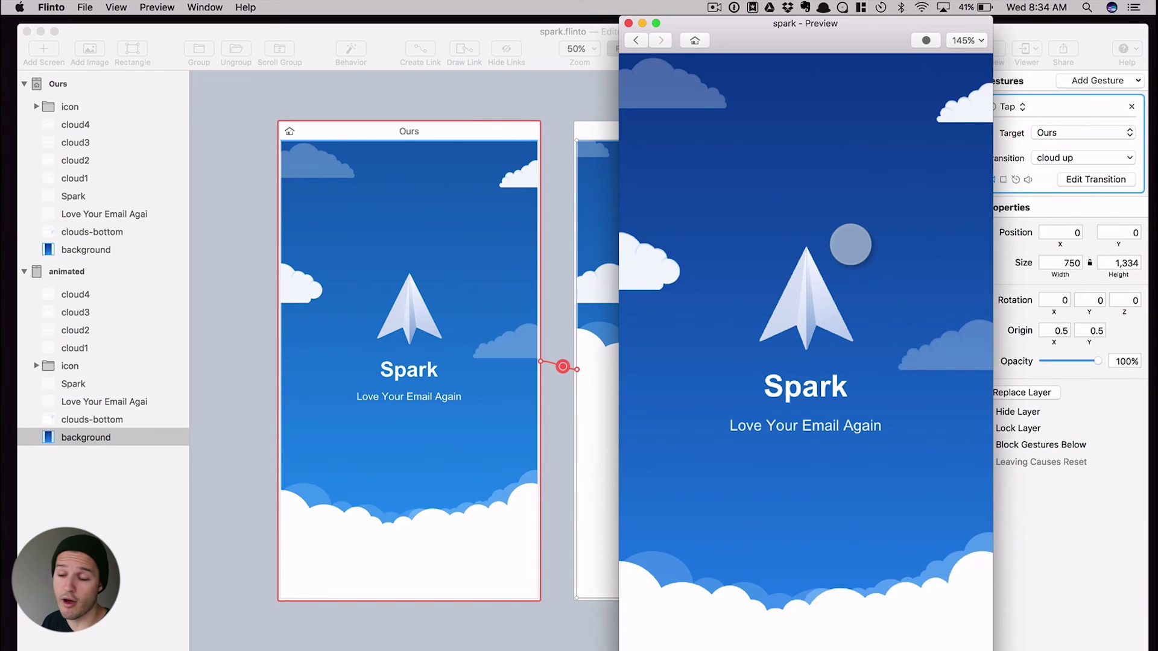
click(851, 244)
click(850, 245)
click(850, 244)
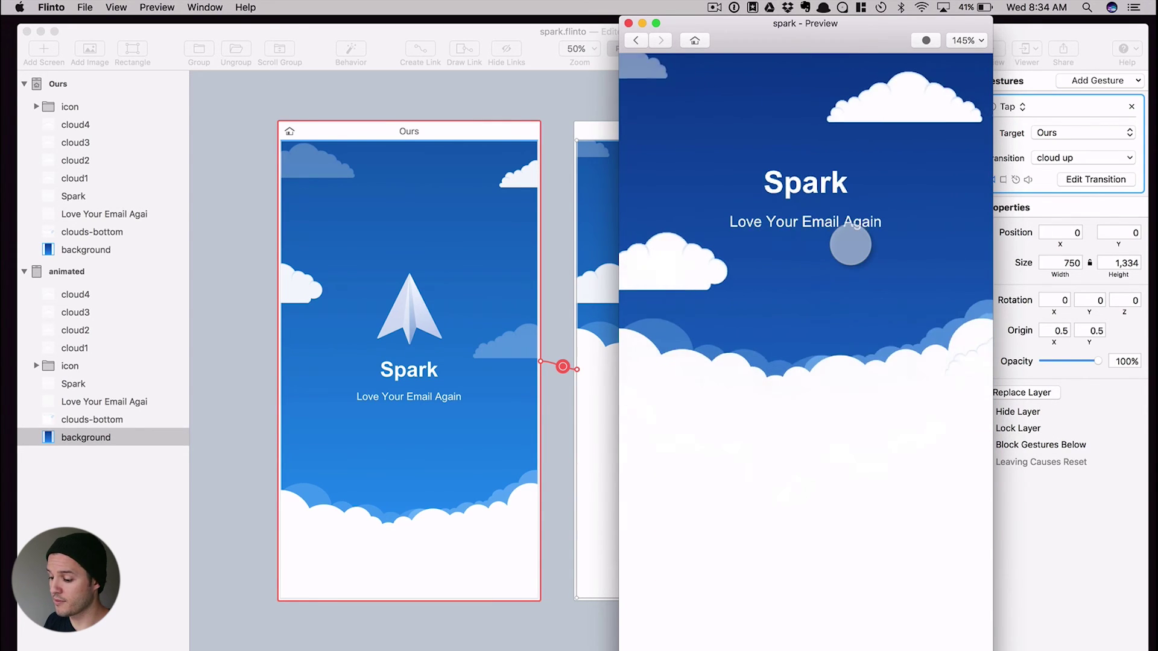